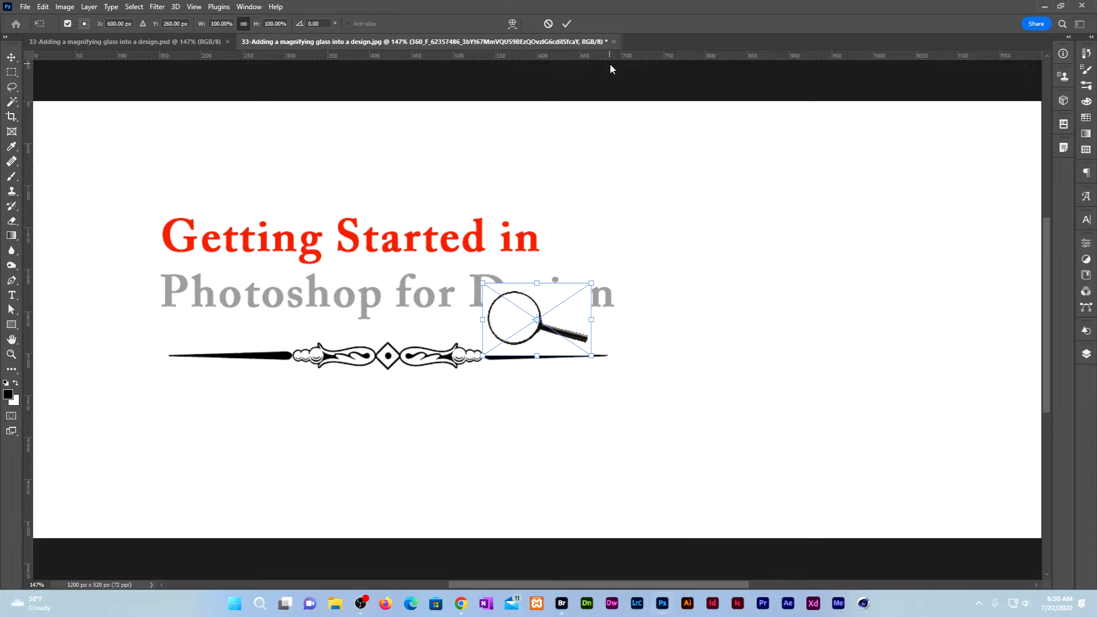
Commit the placed magnifying glass image and rename its layer "magnifying glass".
key(Return)
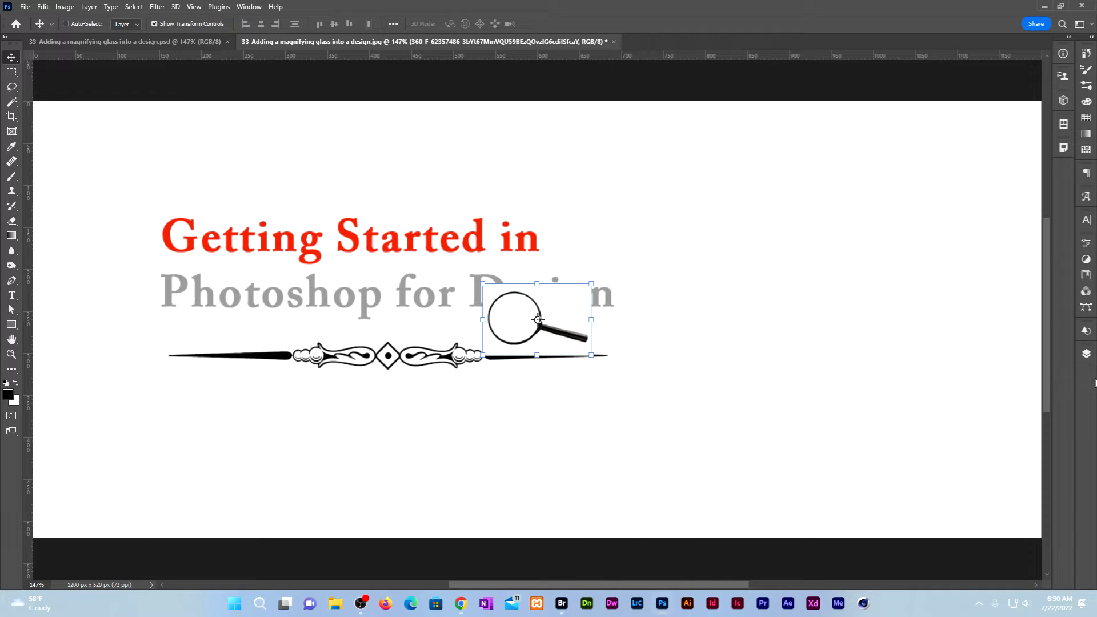
click(1086, 353)
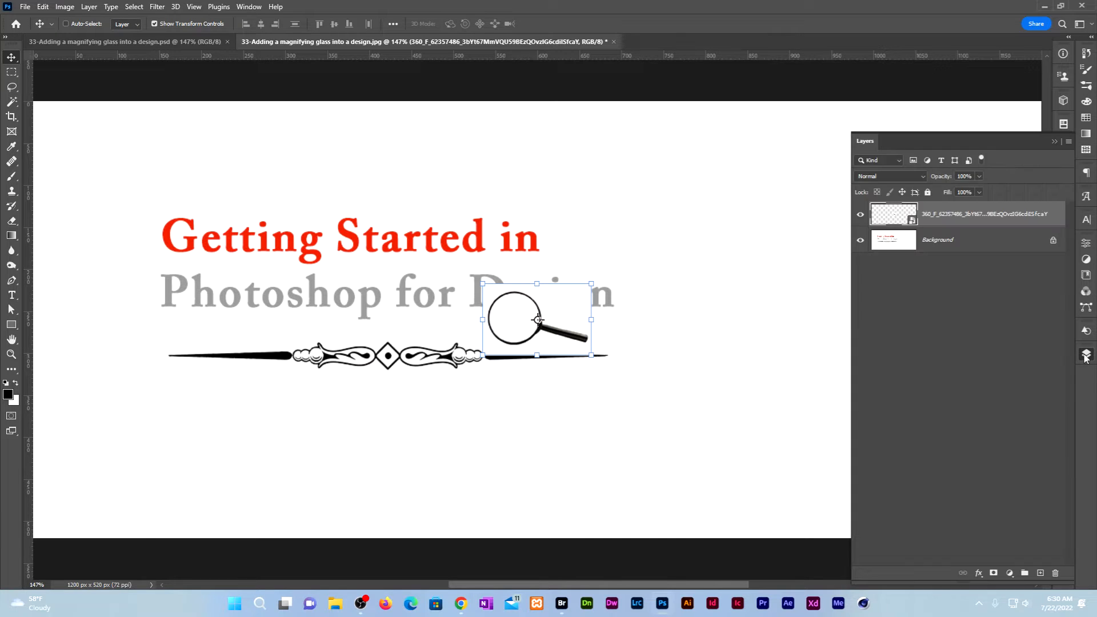
double_click(973, 215)
text(magnifying glass)
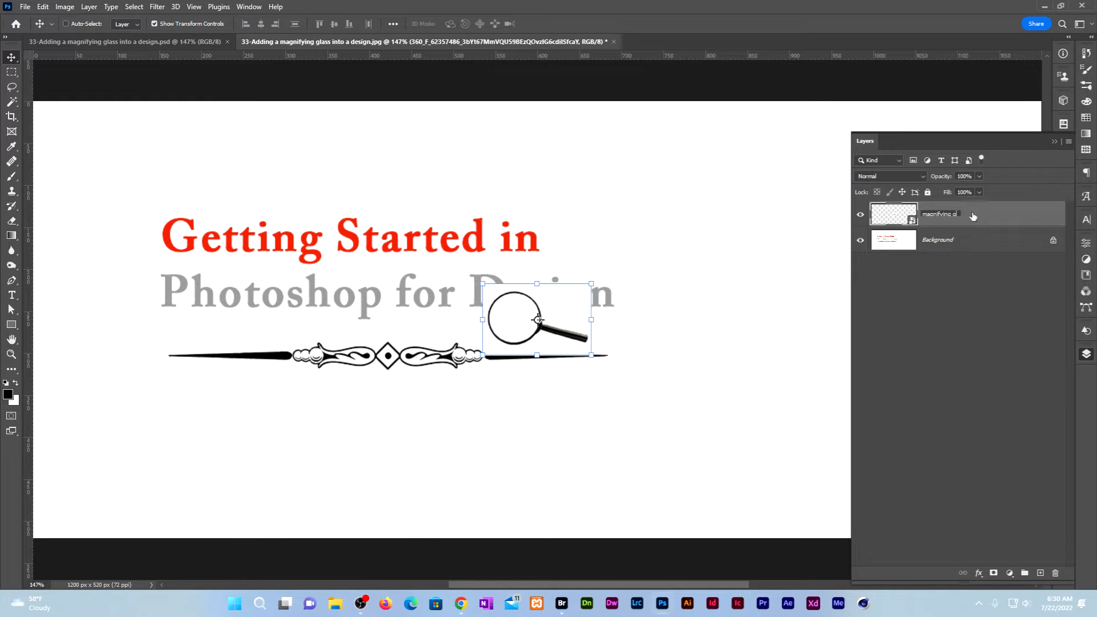
key(Return)
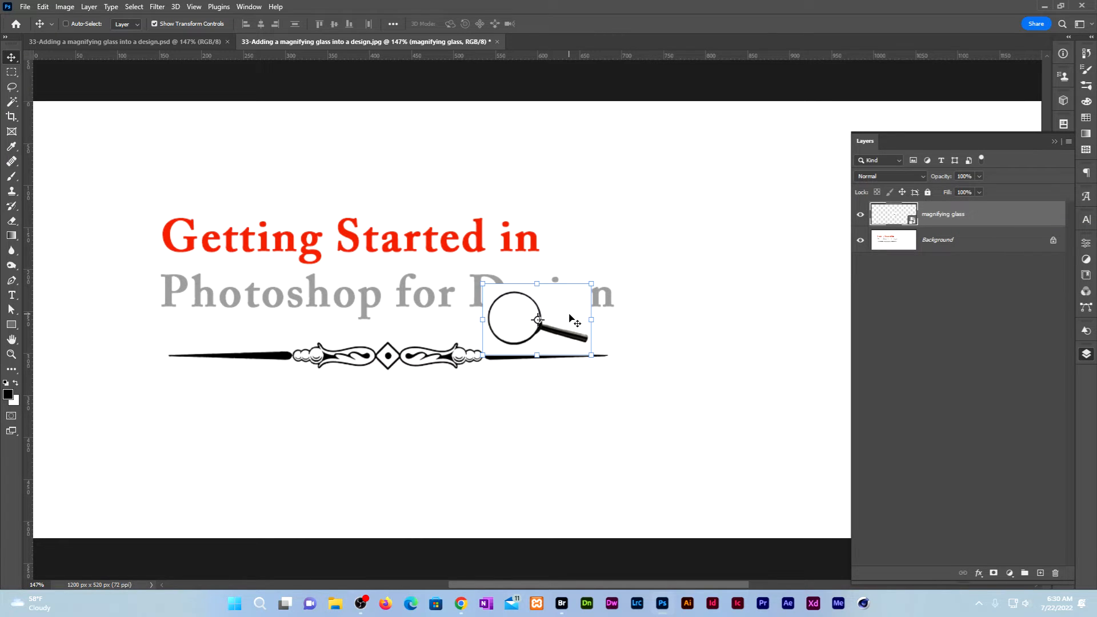
Move the magnifying glass to the start of the red heading line and rotate it about 138° so its handle points down-left.
drag(569, 314, 156, 224)
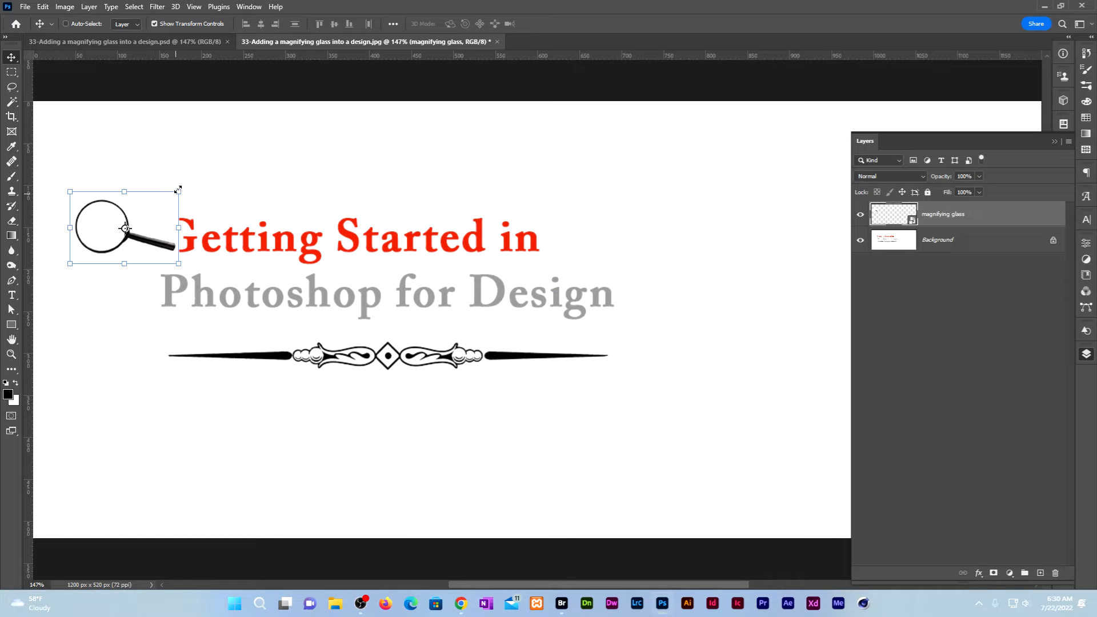
drag(190, 184, 105, 308)
key(Escape)
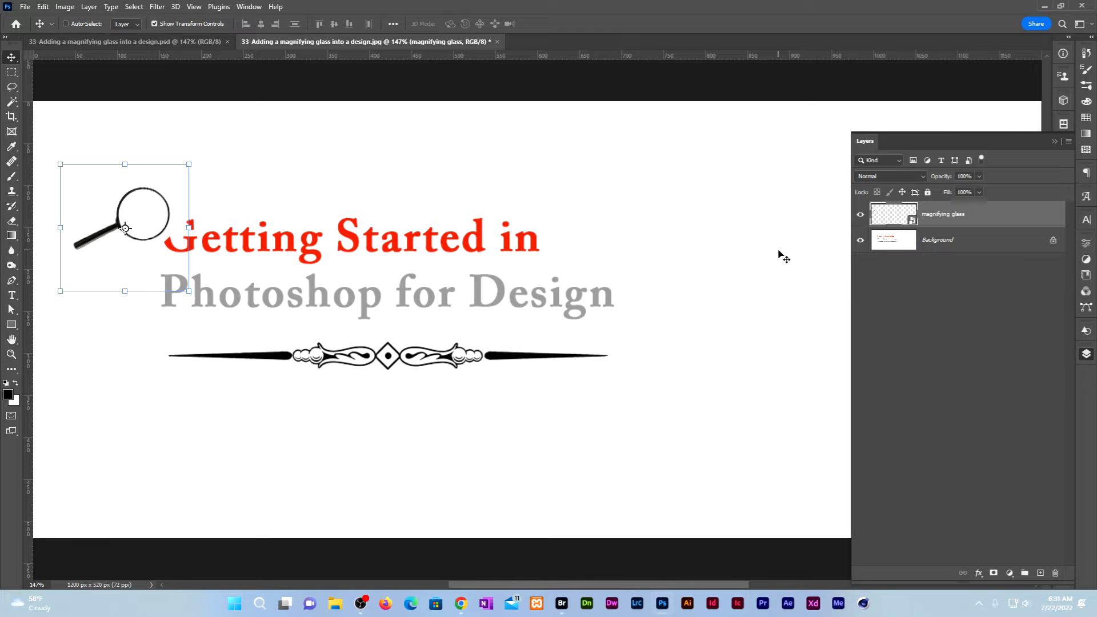
Set the magnifying glass layer's blend mode to Multiply and shift the glass partly over the heading's letter G.
click(925, 177)
click(895, 222)
drag(559, 192, 565, 210)
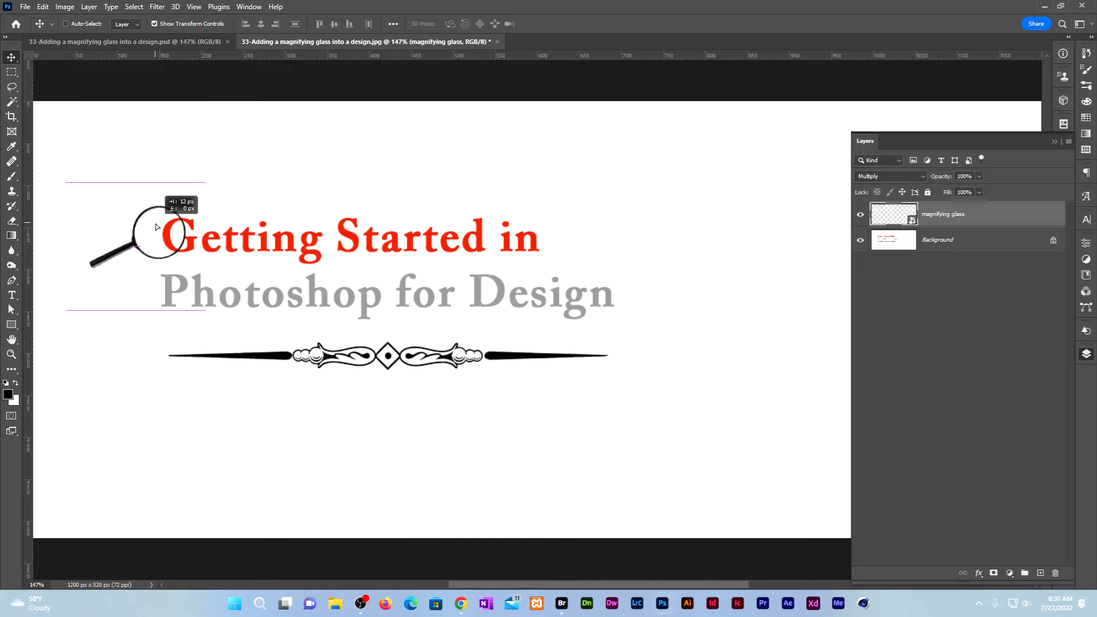
drag(155, 224, 160, 224)
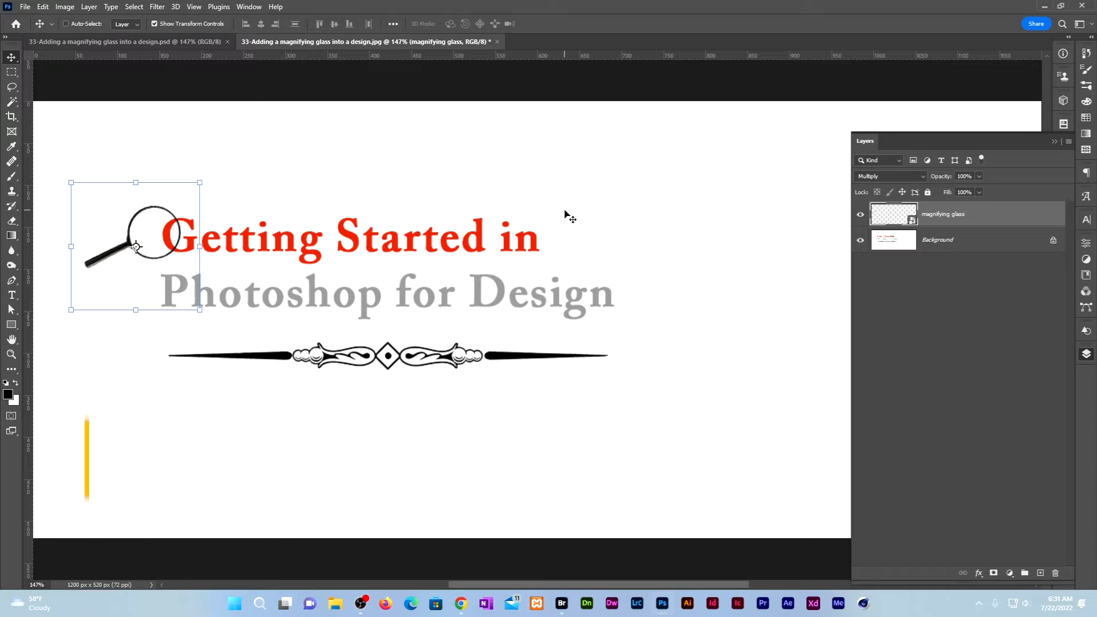
Enlarge the magnifying glass to about 143% and position its rim over the left part of the letter G.
key(ctrl+t)
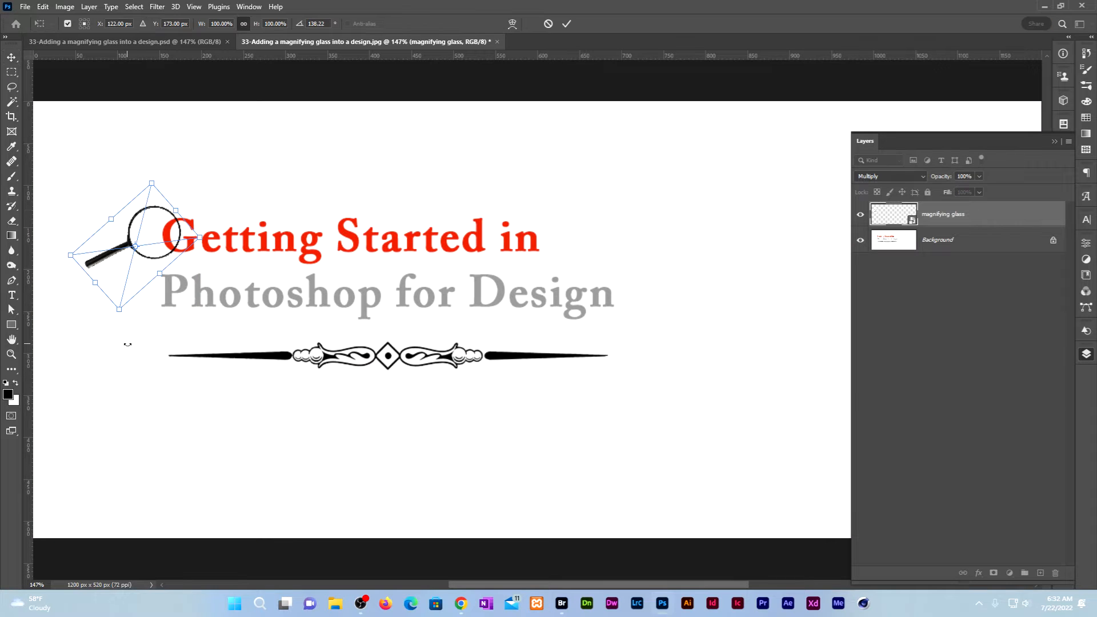
drag(119, 313, 87, 362)
drag(161, 271, 148, 249)
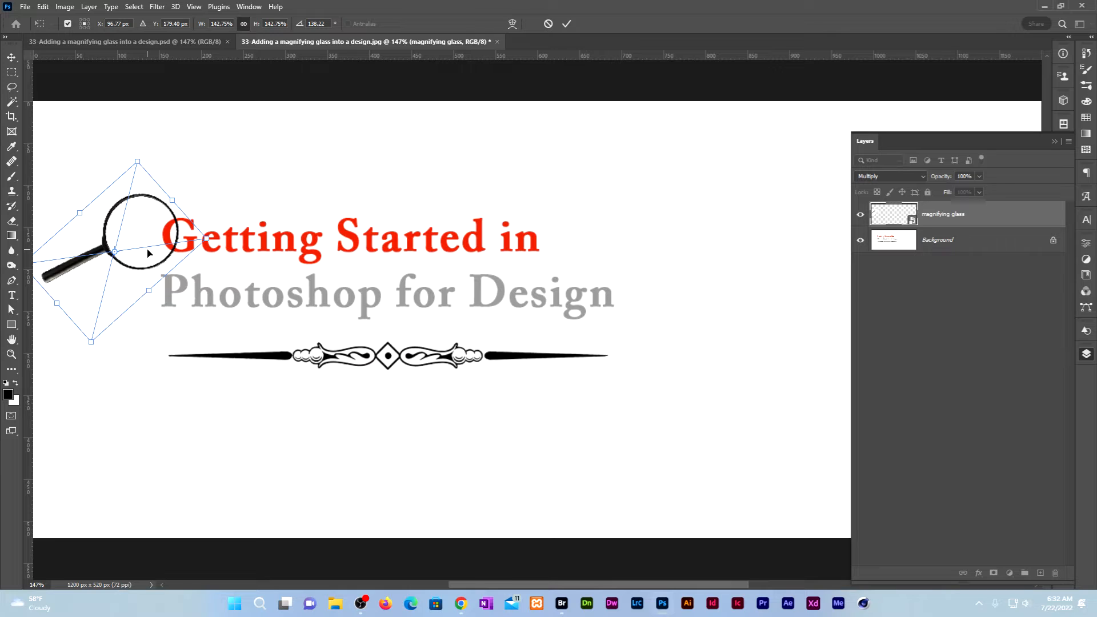
key(Return)
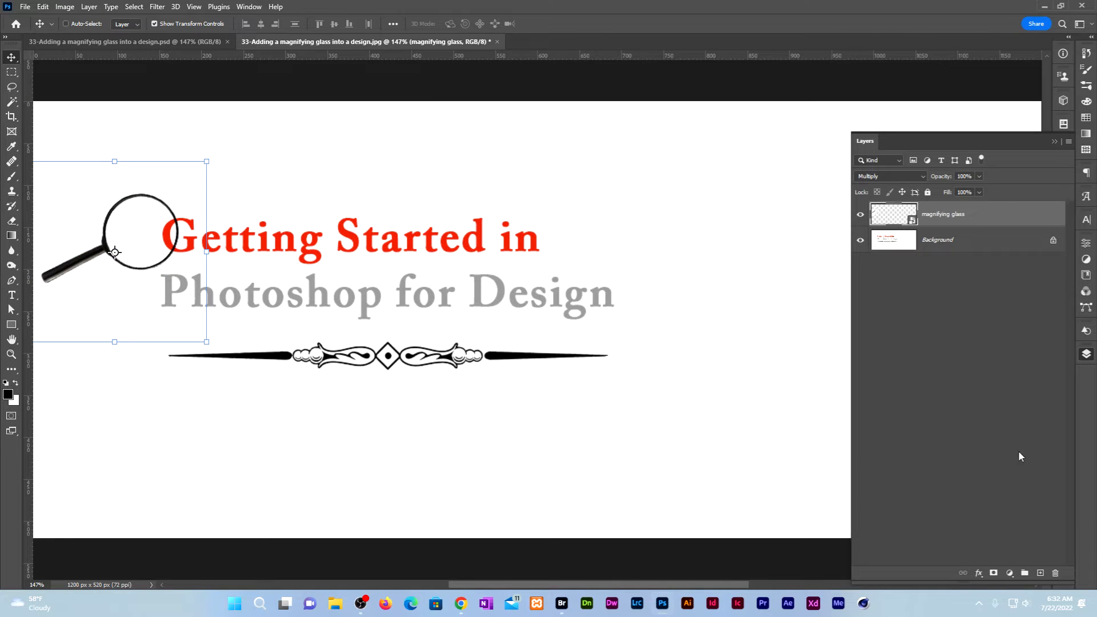
Add a new layer above the magnifying glass and name it "lens".
click(1040, 573)
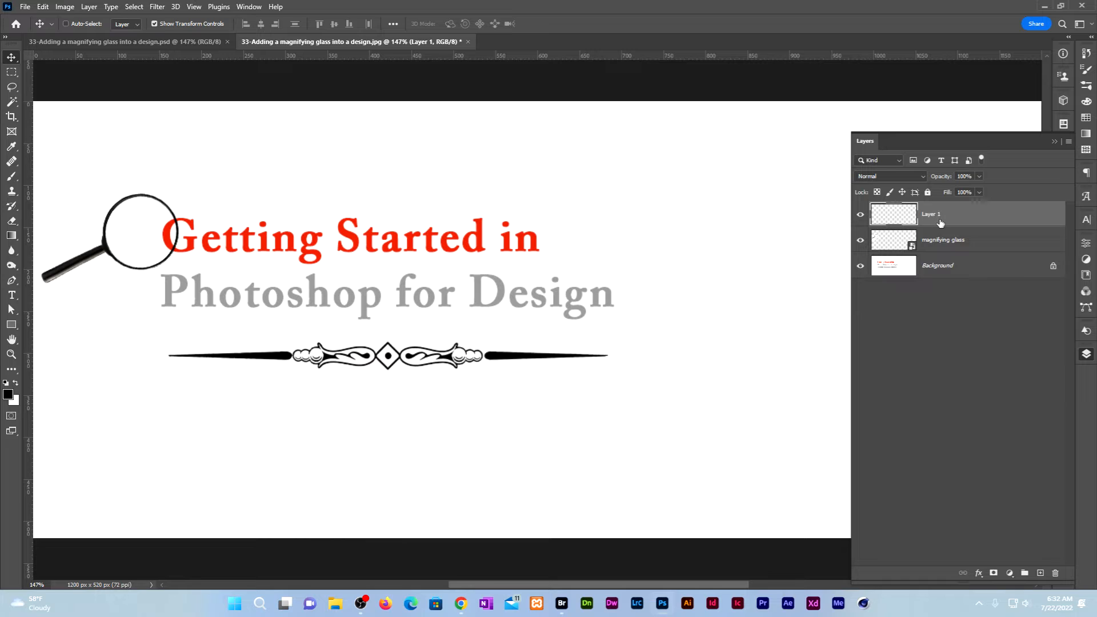
double_click(930, 214)
text(lens)
key(Return)
Make an elliptical selection matching the inside of the glass rim, fill it with black on the lens layer, and deselect.
click(12, 72)
click(59, 84)
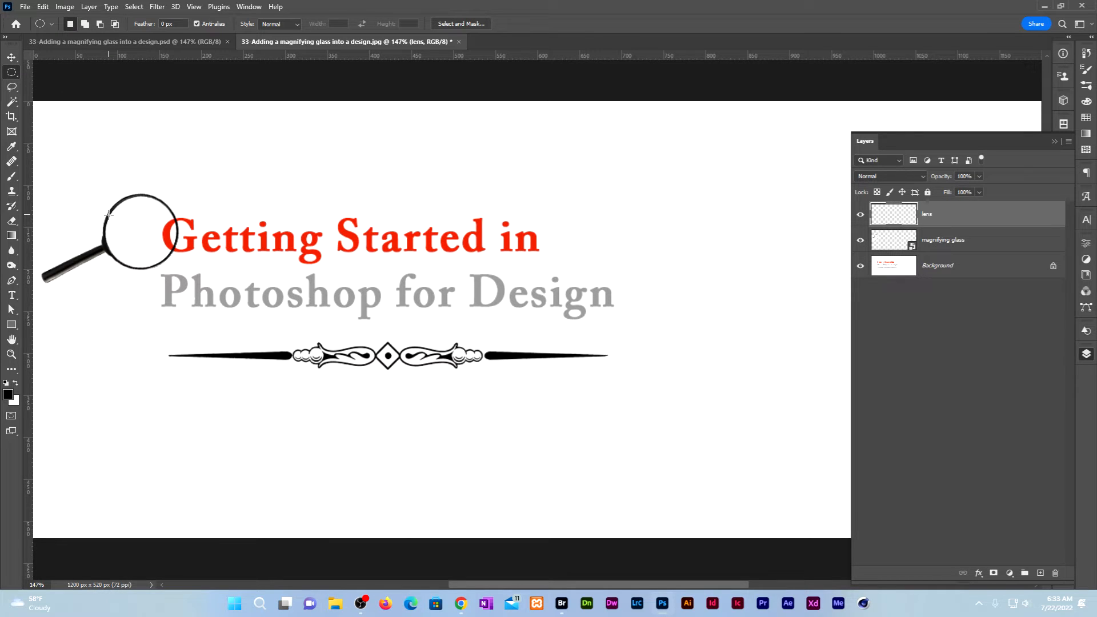
drag(108, 214, 215, 267)
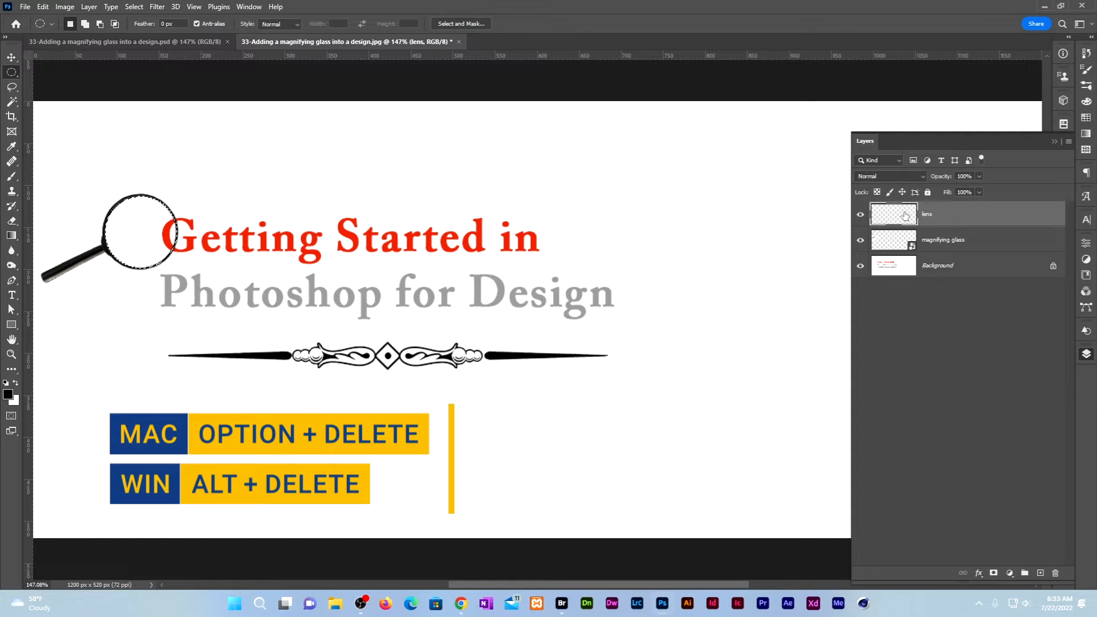
key(alt+Delete)
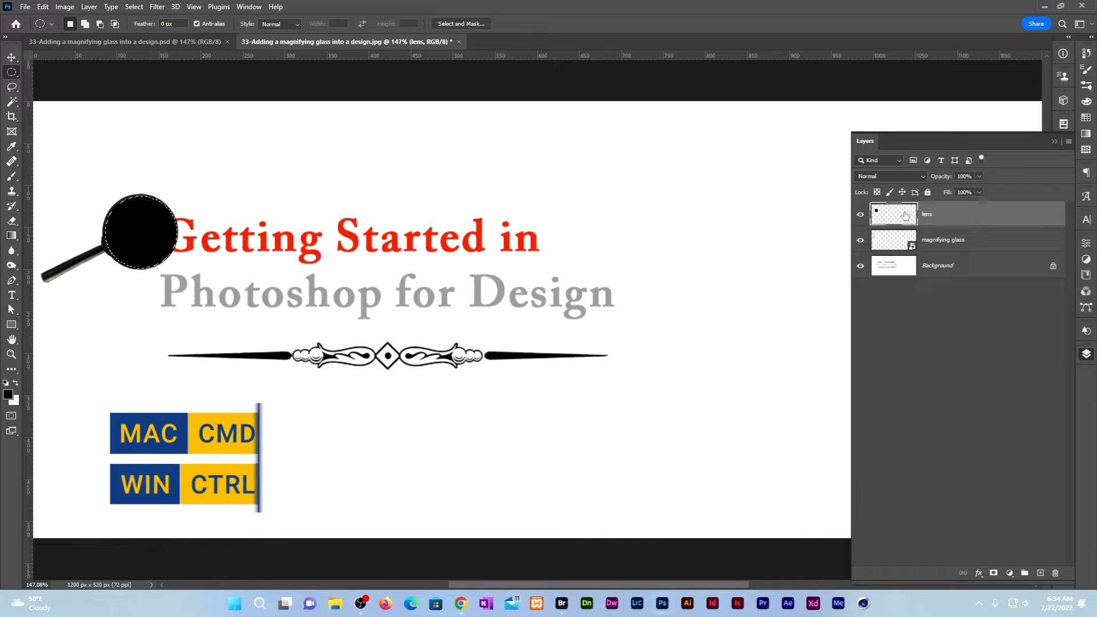
key(ctrl+d)
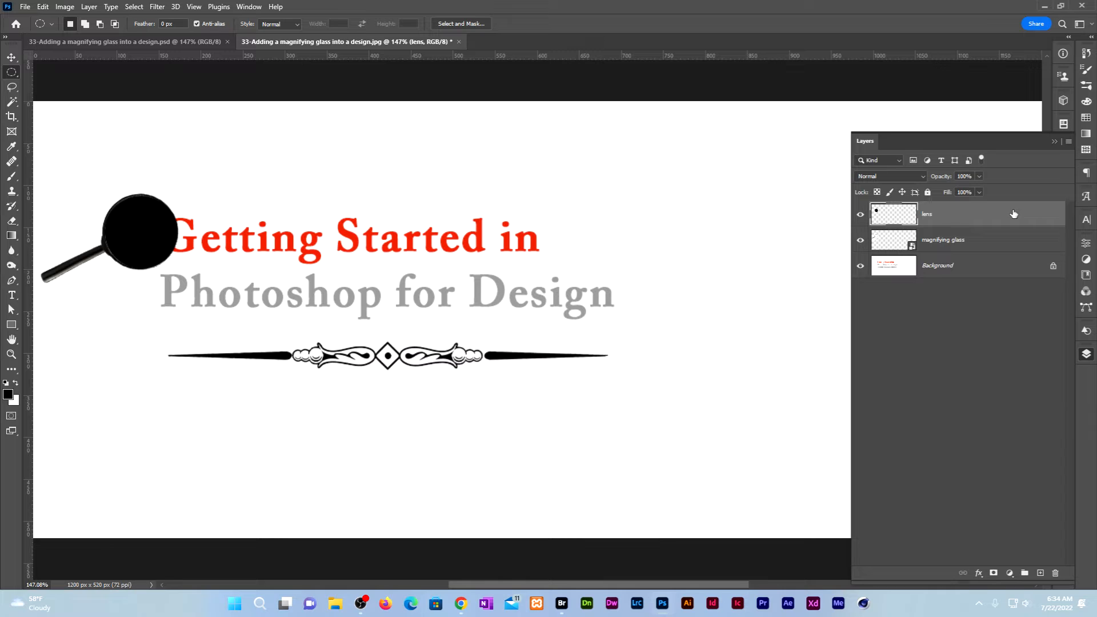
Move the lens layer below the magnifying glass layer and set its opacity to 7%.
mouse_move(1012, 214)
mouse_down()
mouse_move(1010, 246)
mouse_move(1007, 233)
mouse_up()
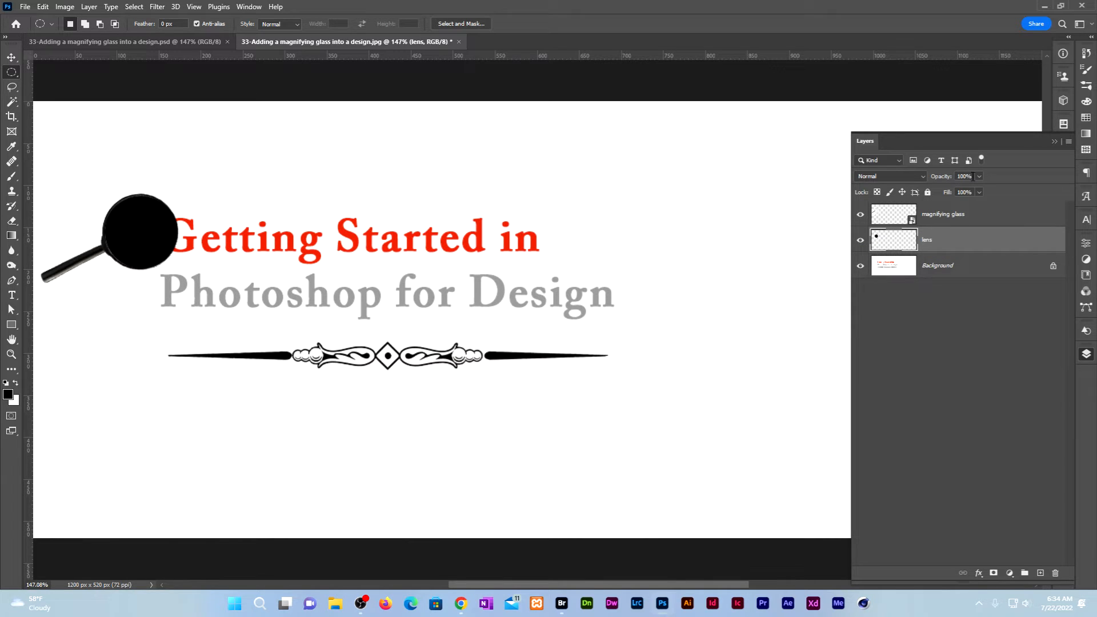
double_click(970, 176)
text(7)
key(Tab)
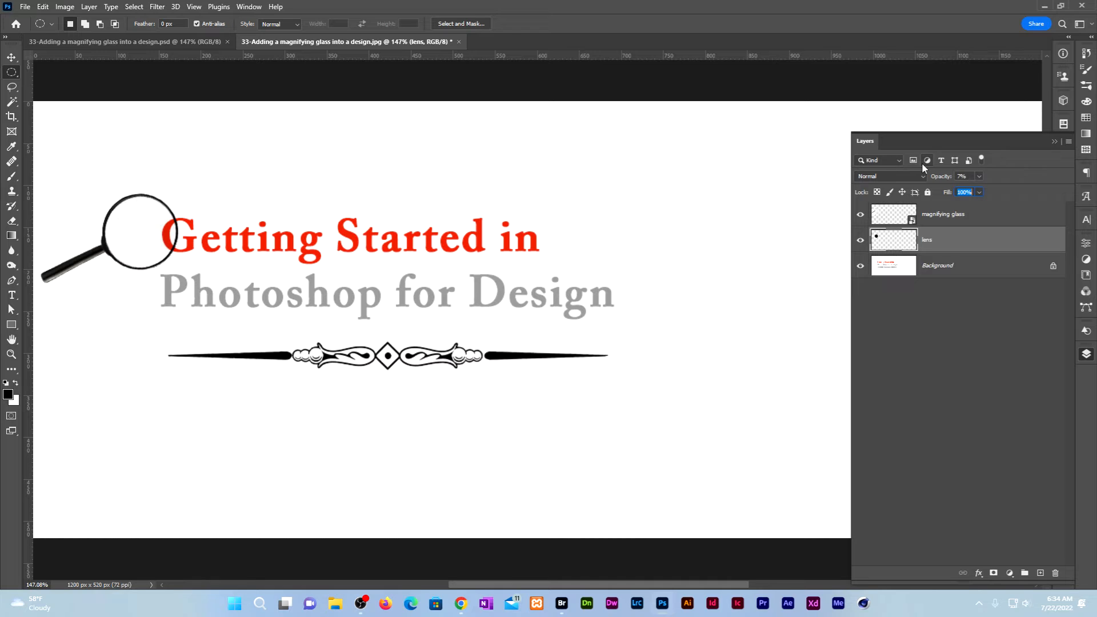
Duplicate the magnifying glass layer to just below the lens layer and rename the copy "shadow".
click(986, 216)
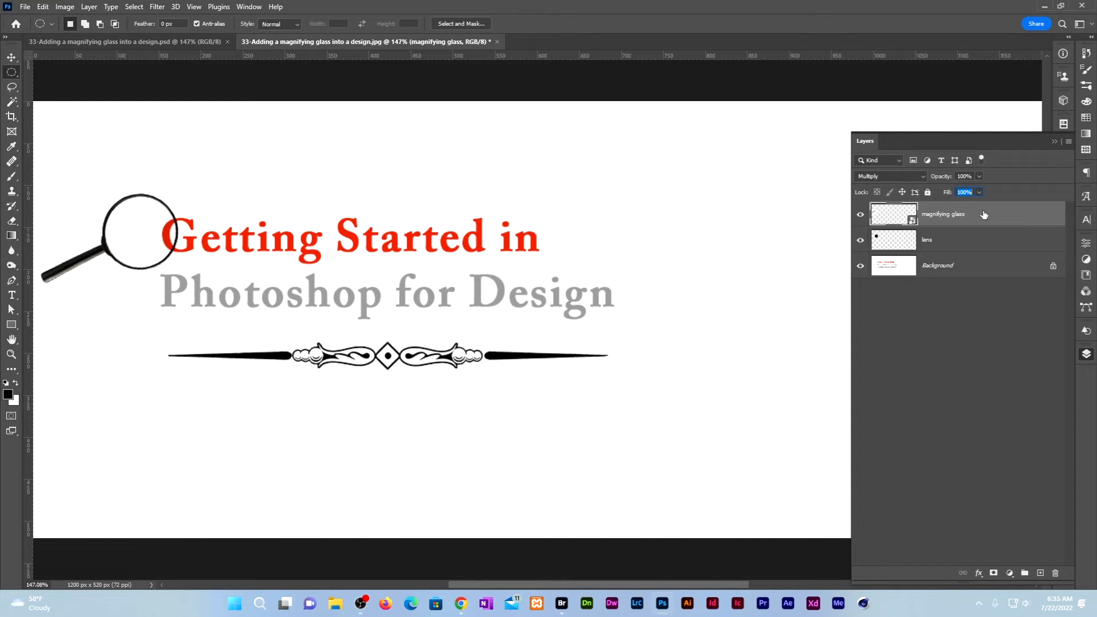
drag(983, 215, 994, 255)
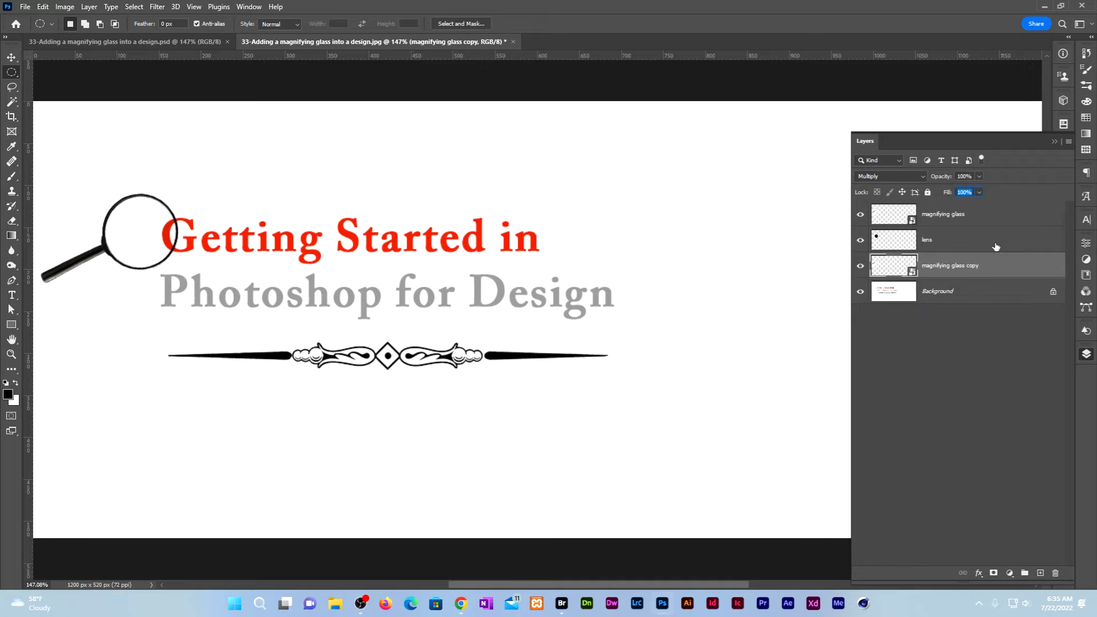
double_click(972, 266)
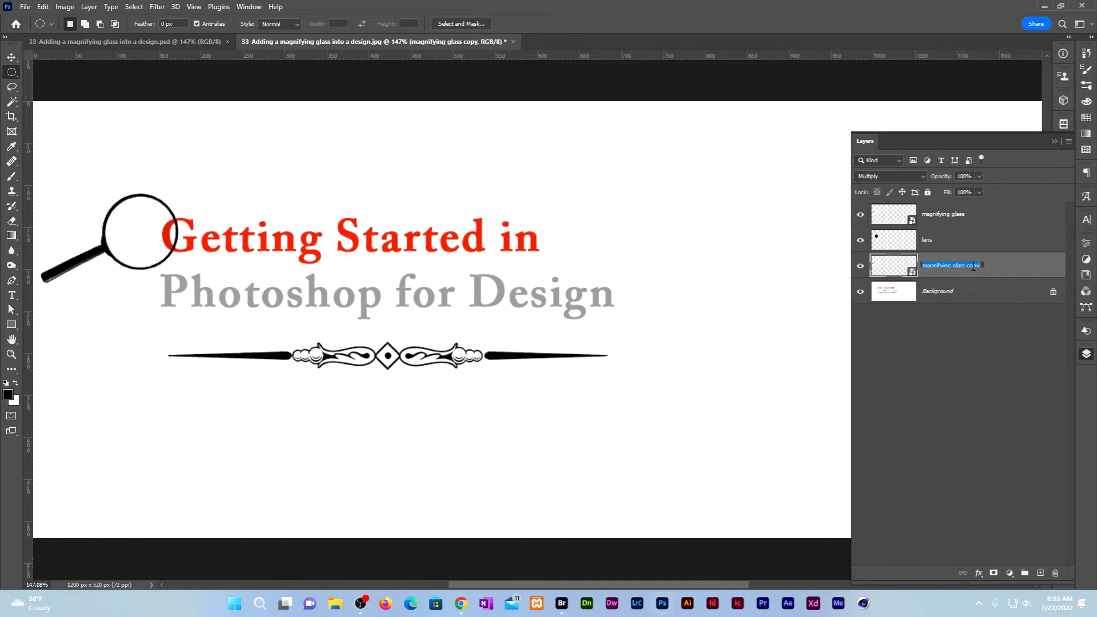
text(shadow)
key(Return)
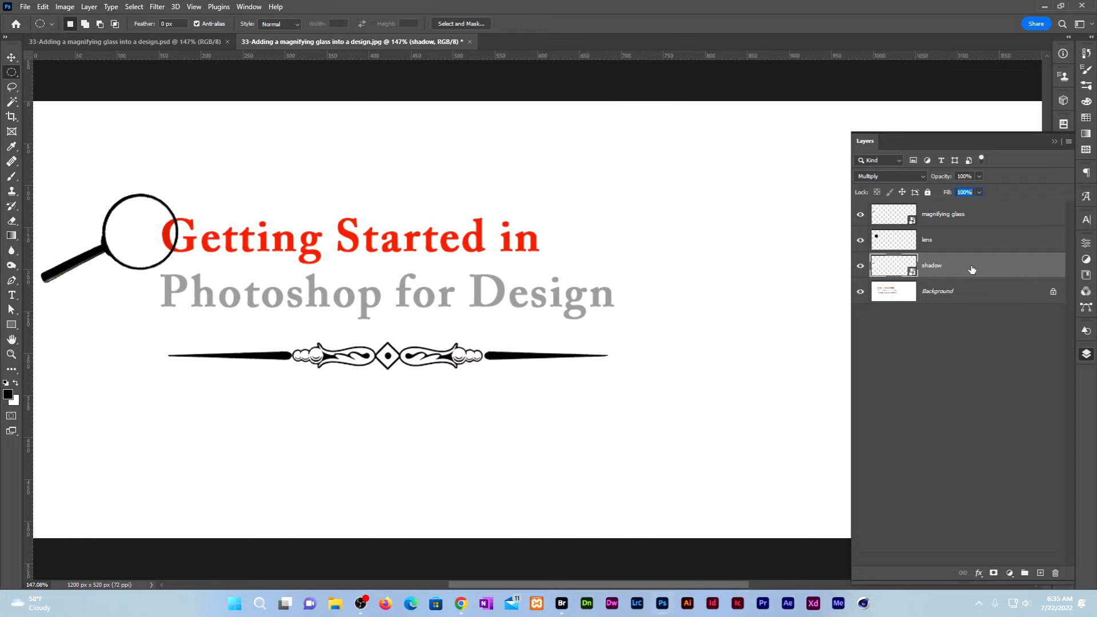
click(979, 572)
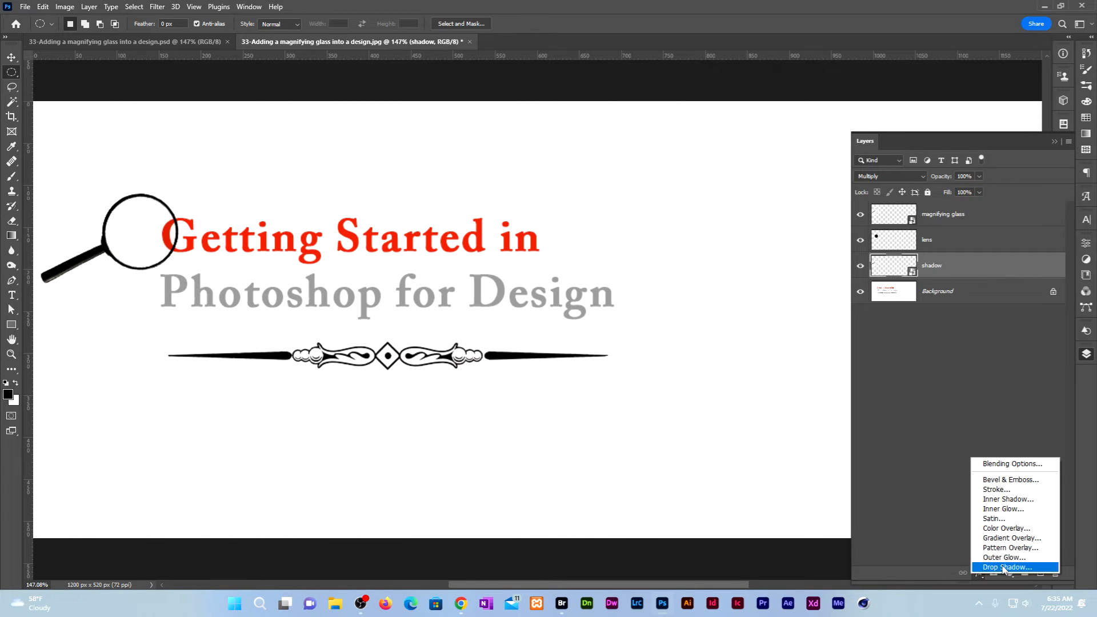
click(1003, 567)
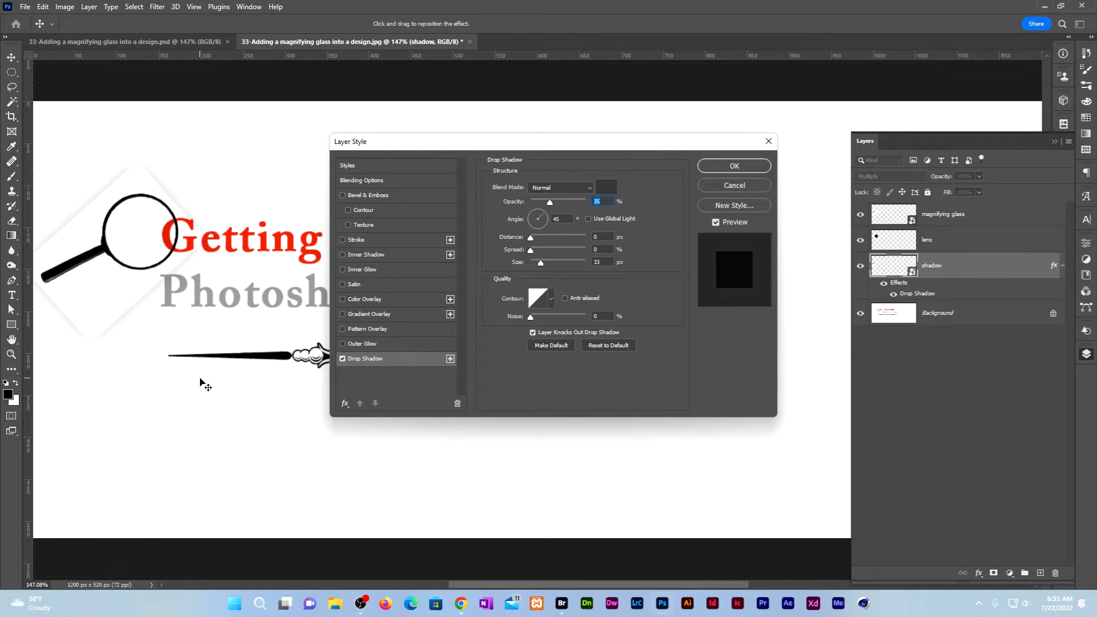
click(744, 184)
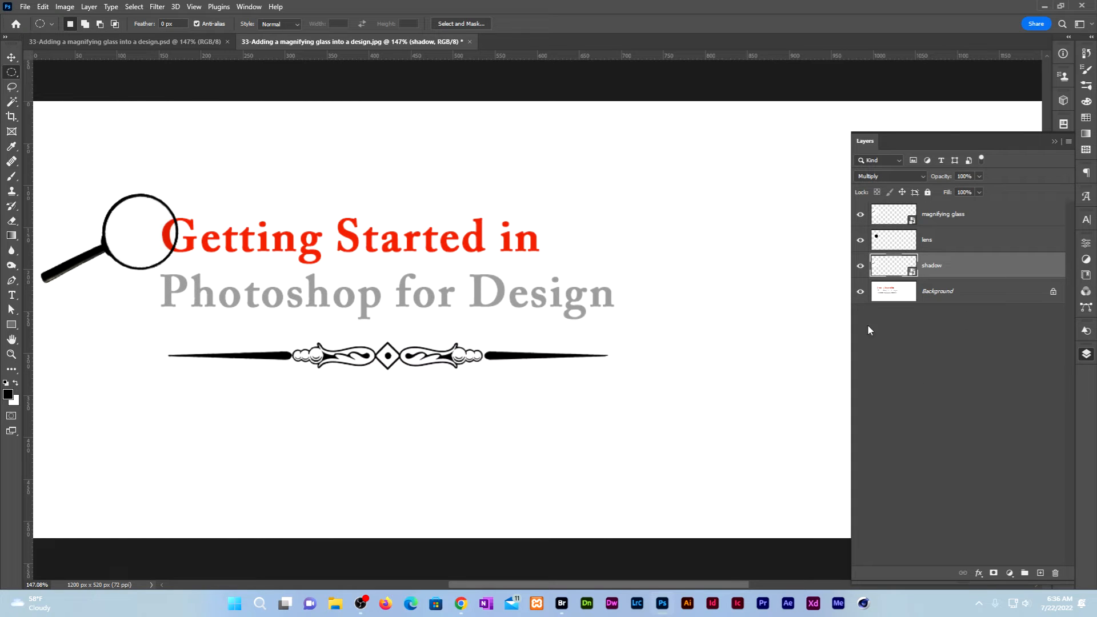
Apply a Gaussian Blur with a 4.0-pixel radius to the shadow layer and offset the shadow down and to the right.
click(157, 7)
mouse_move(240, 153)
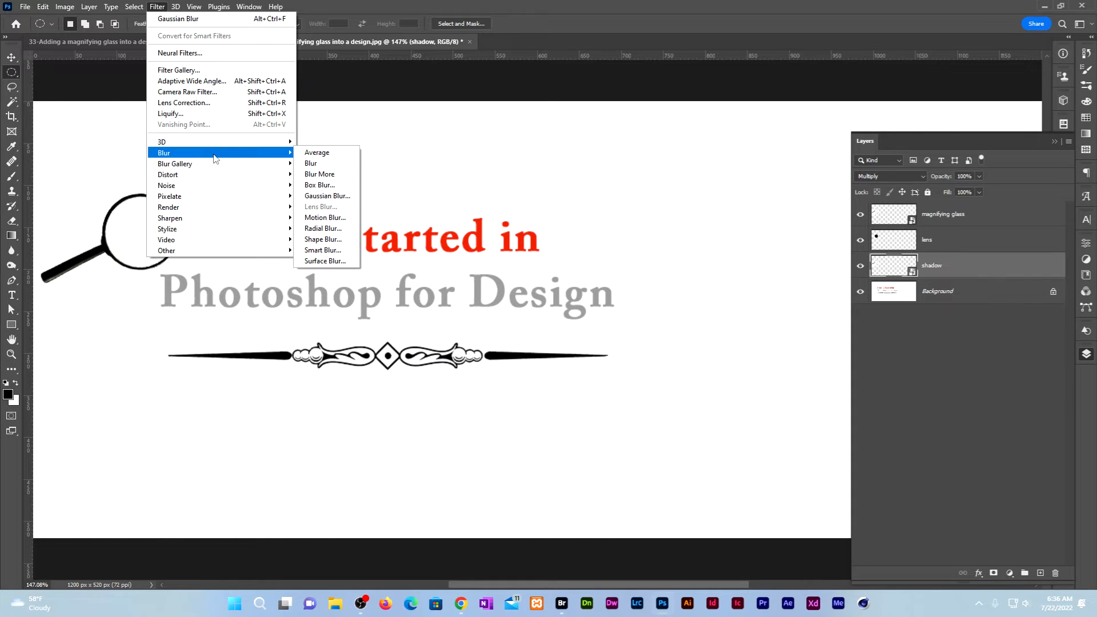
click(334, 198)
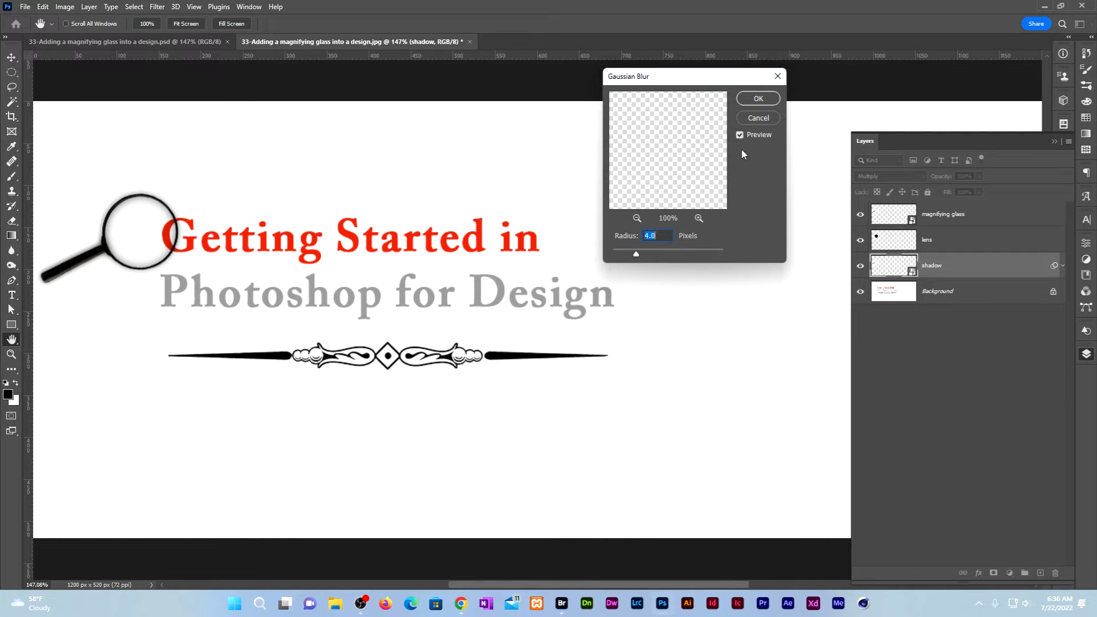
click(758, 99)
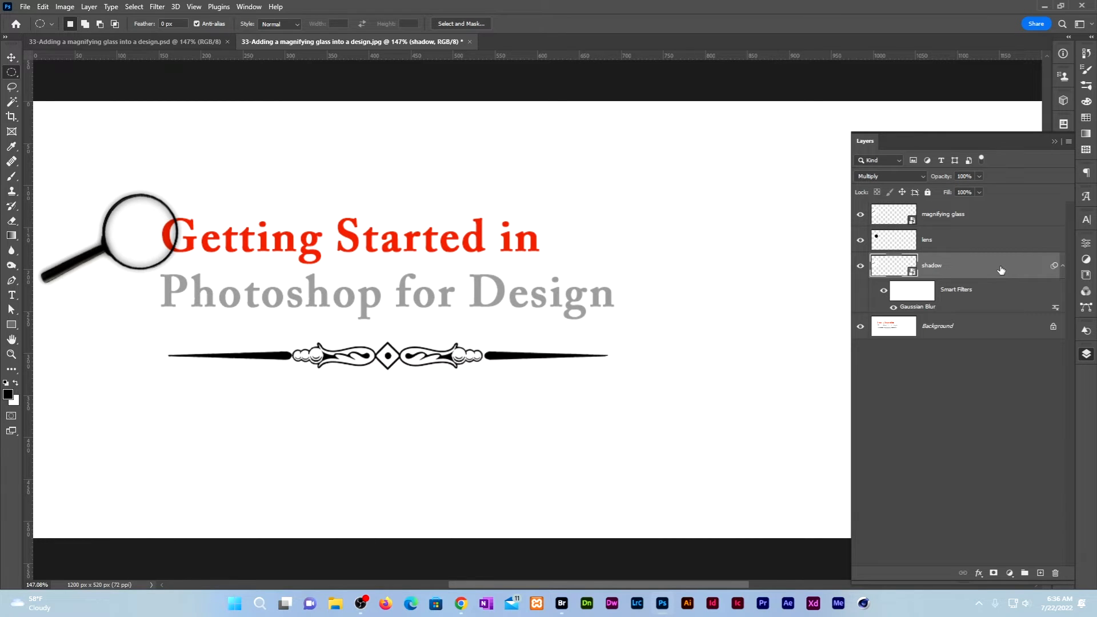
key(ctrl+shift+Down)
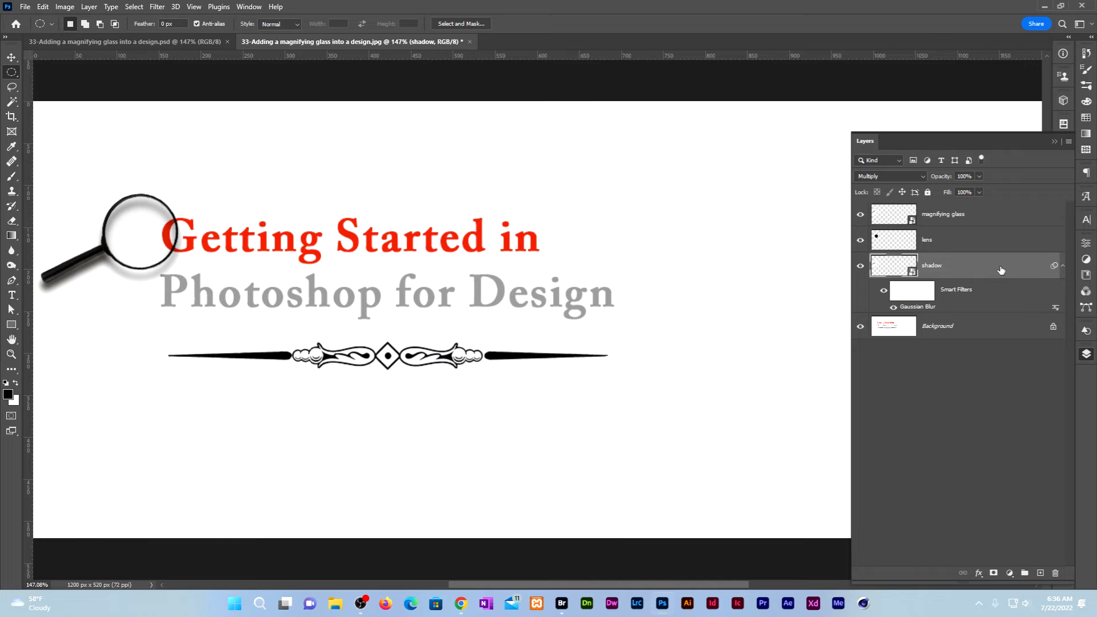
key(ctrl+shift+Right)
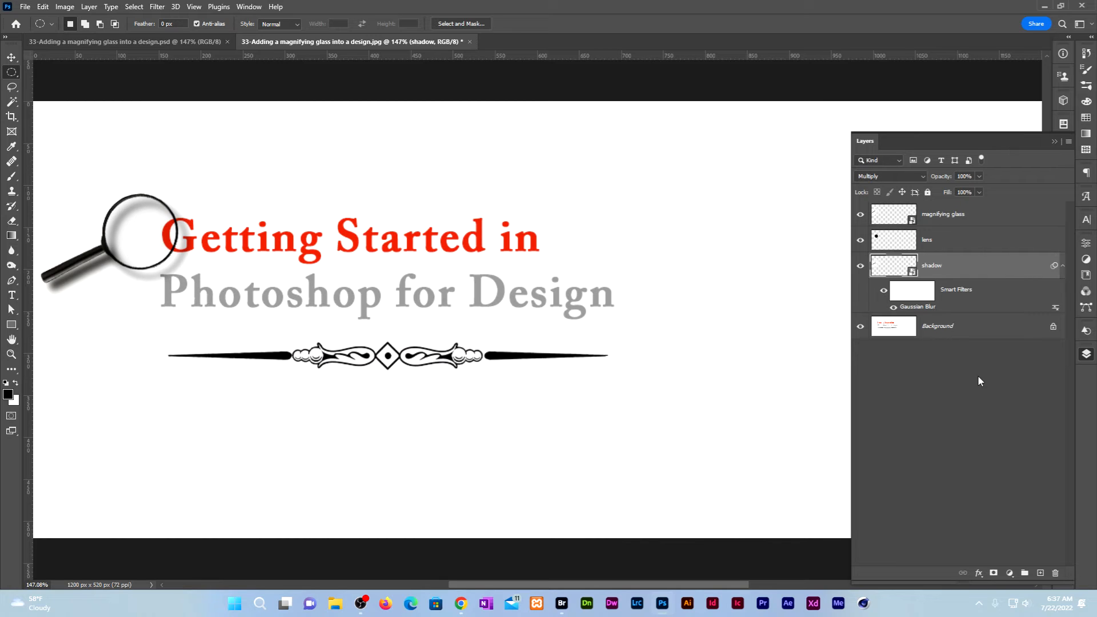
Copy a rectangular area of the Background layer around the first letters of "Getting" and the lens interior.
click(969, 337)
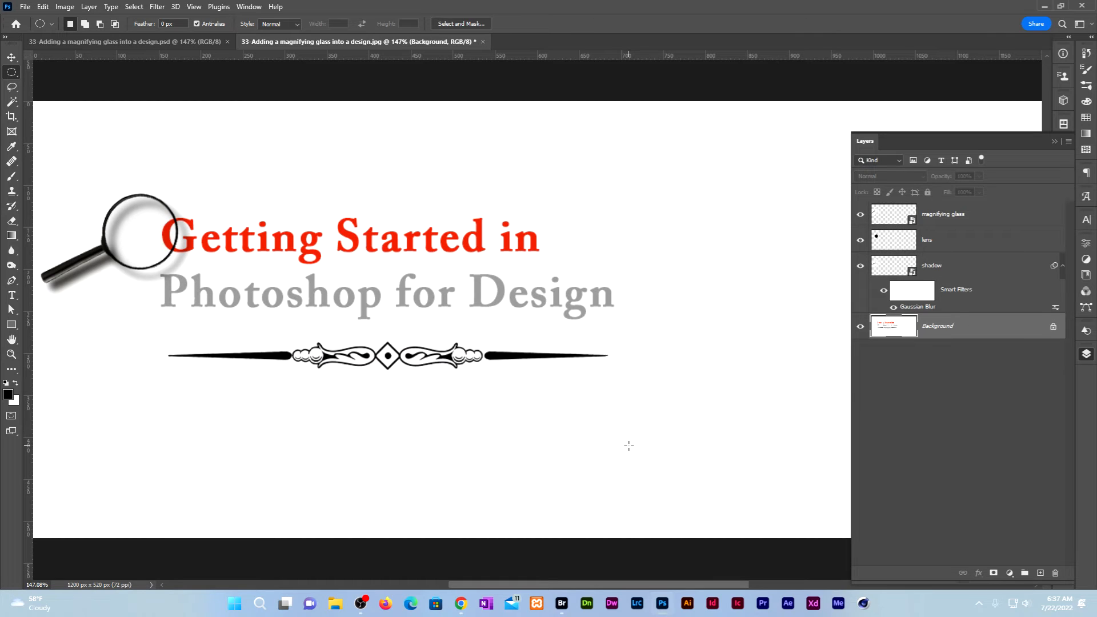
right_click(11, 72)
click(34, 71)
drag(114, 193, 271, 291)
click(44, 8)
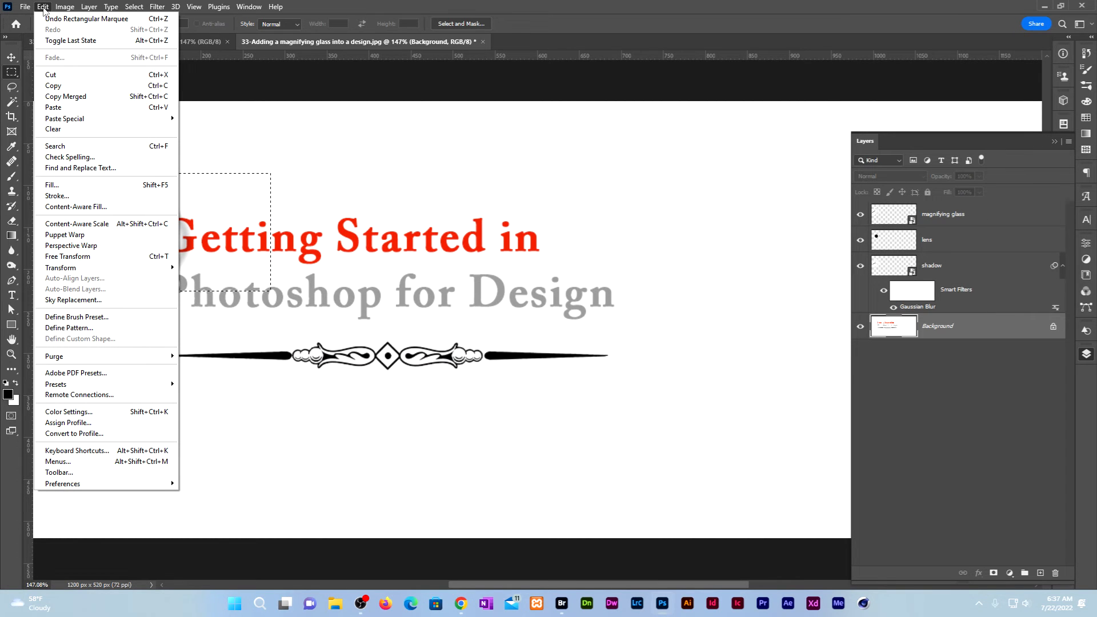
click(72, 86)
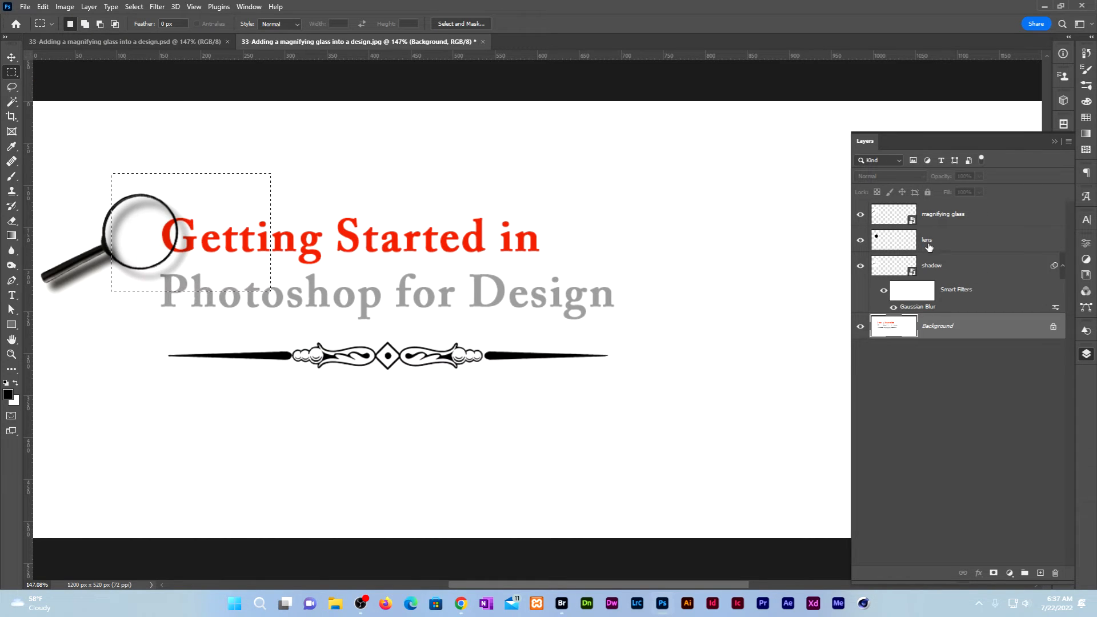
Load the lens layer's outline as a selection and paste the copied heading artwork into it.
click(899, 242)
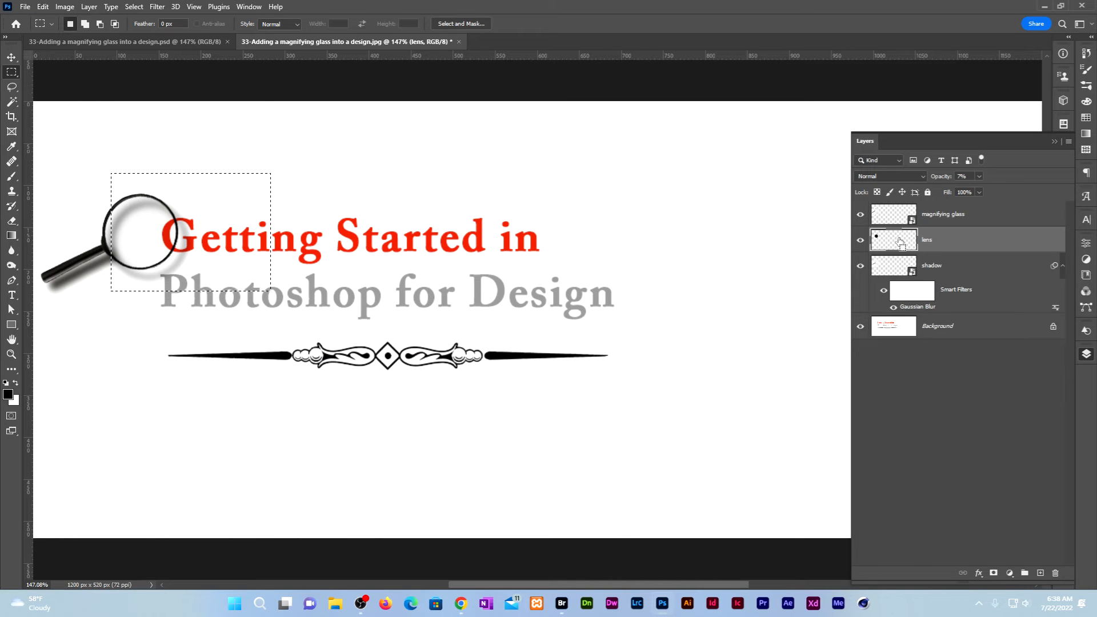
ctrl+click(900, 242)
click(43, 7)
mouse_move(148, 119)
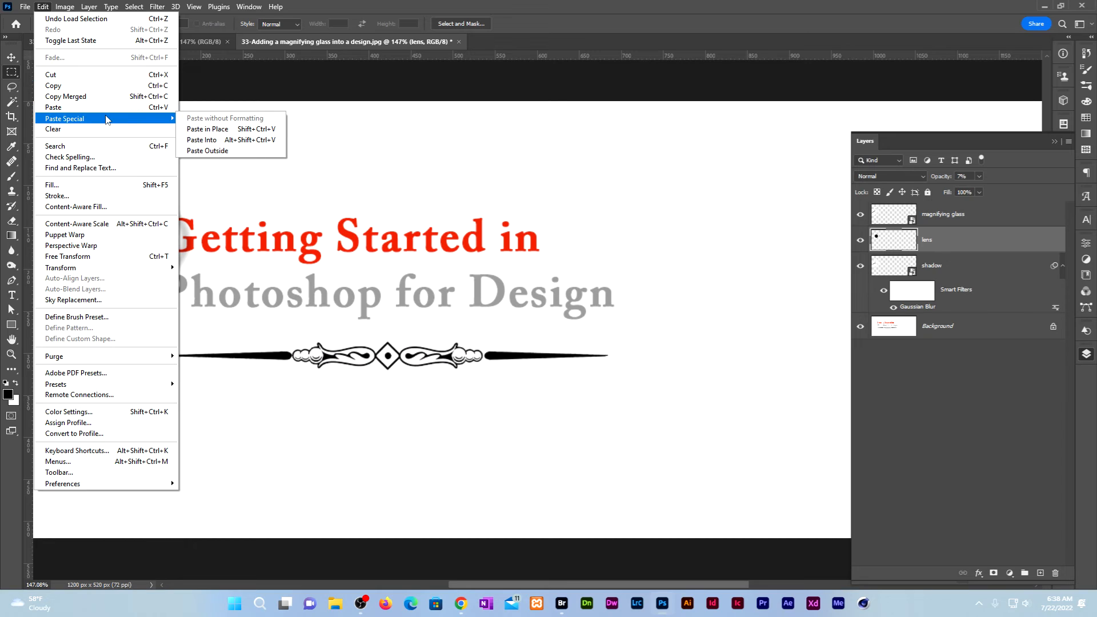
click(217, 140)
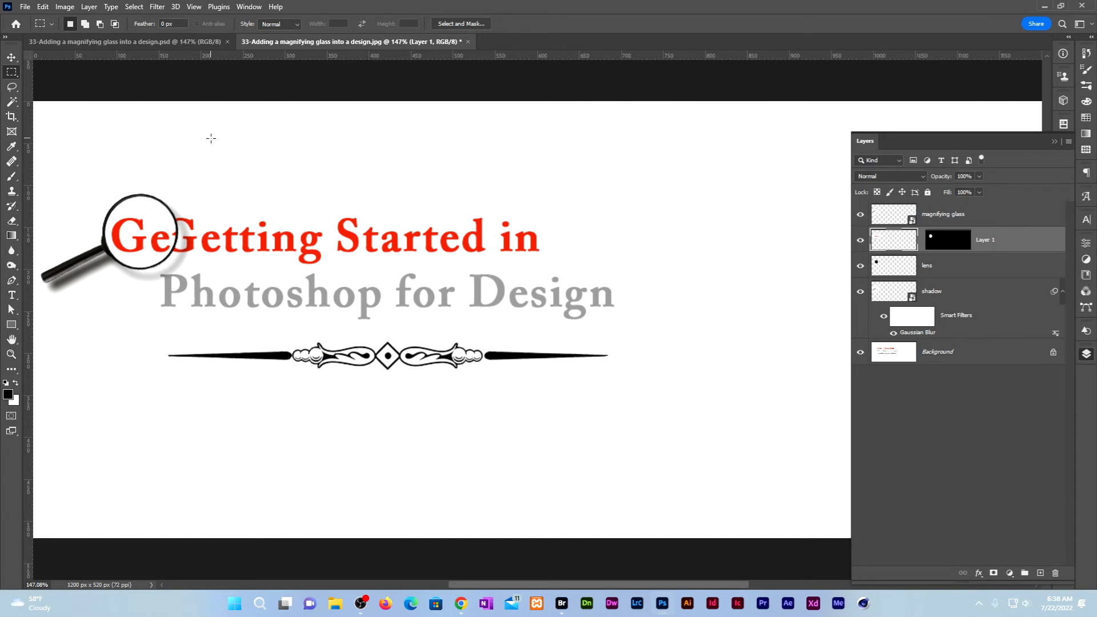
Rename the pasted artwork layer "Big G" and move it just below the lens layer.
double_click(984, 243)
text(Big G)
key(Return)
drag(1032, 243, 1036, 268)
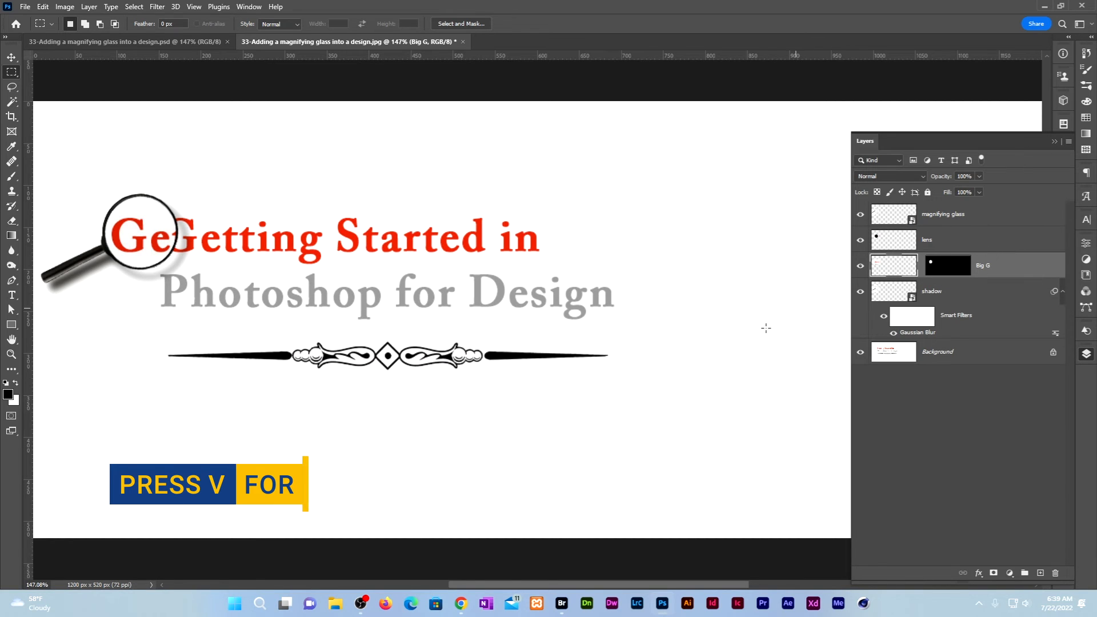
Scale the Big G artwork to about 130% and position its enlarged G over the original G at the lens edge.
key(v)
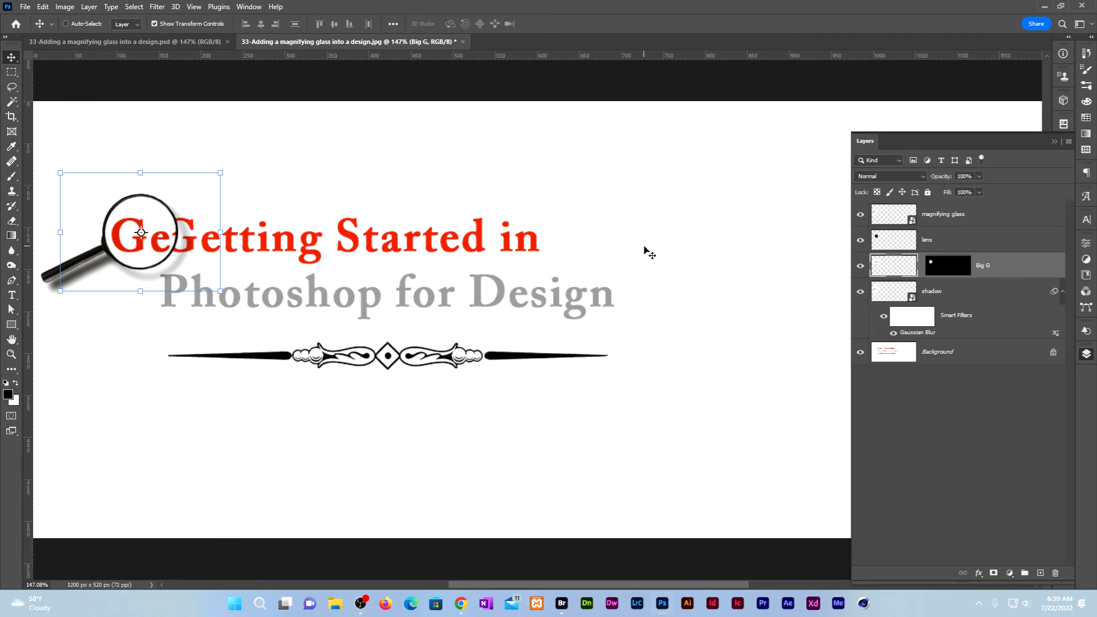
key(ctrl+t)
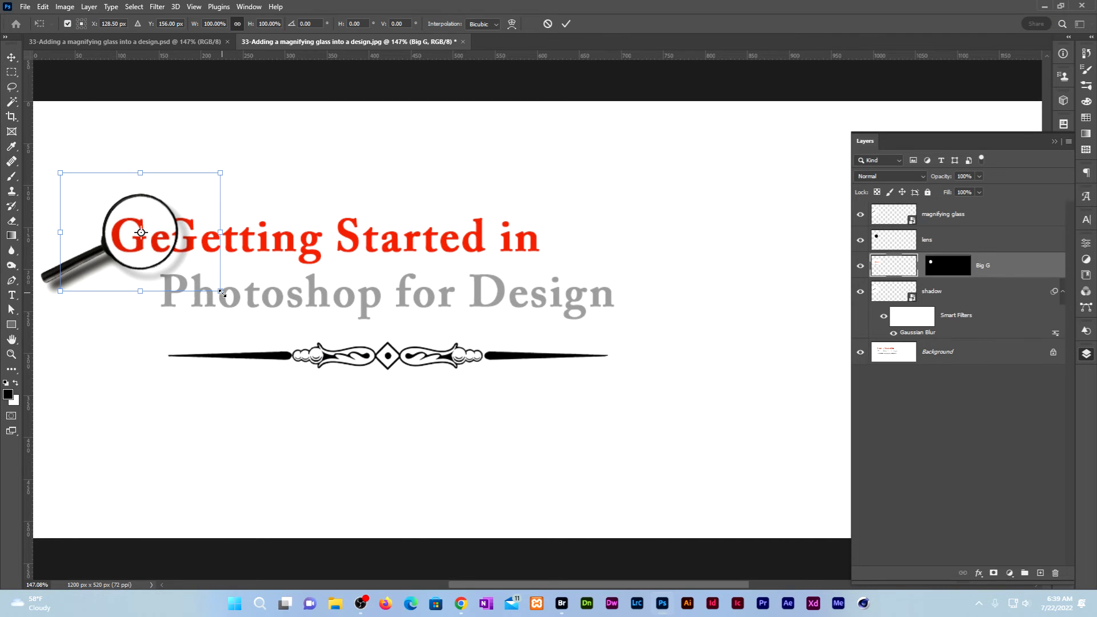
drag(222, 292, 270, 329)
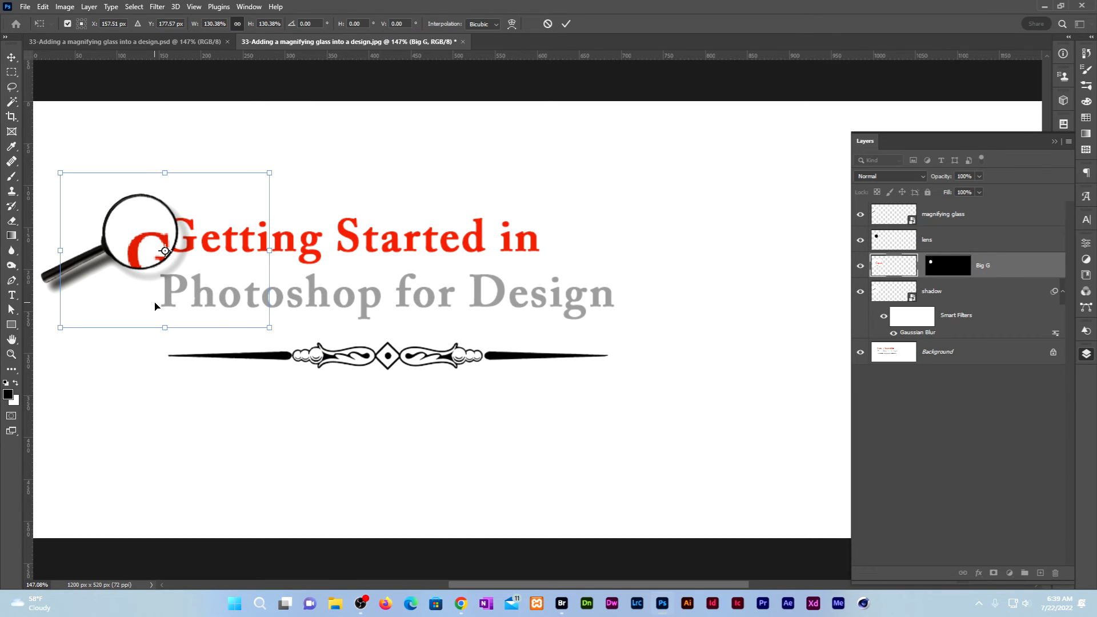
drag(112, 262, 137, 241)
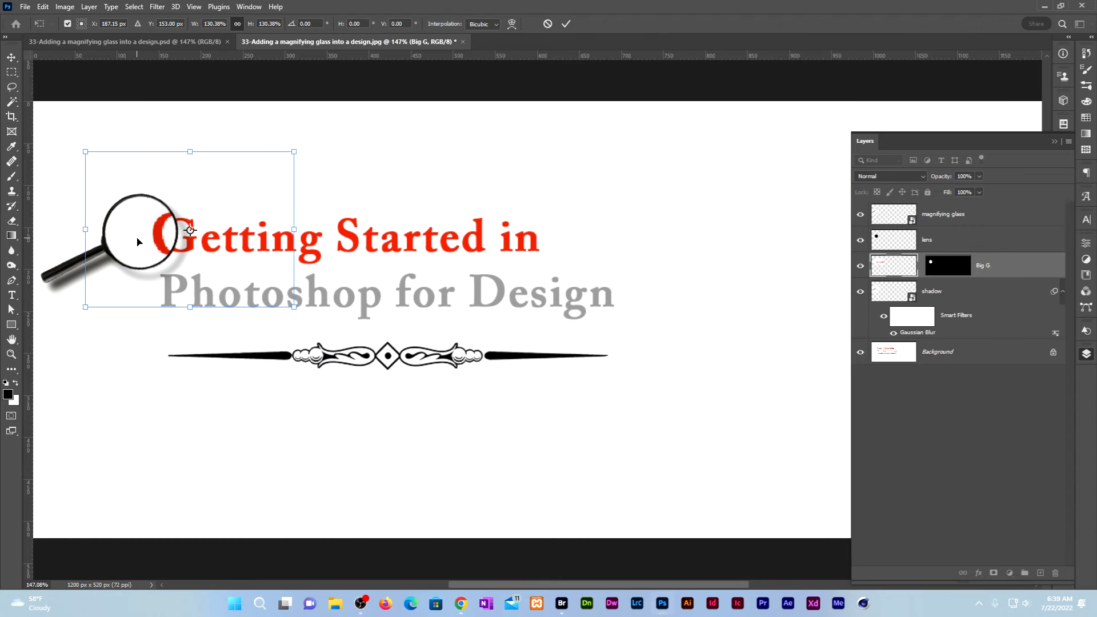
key(Down)
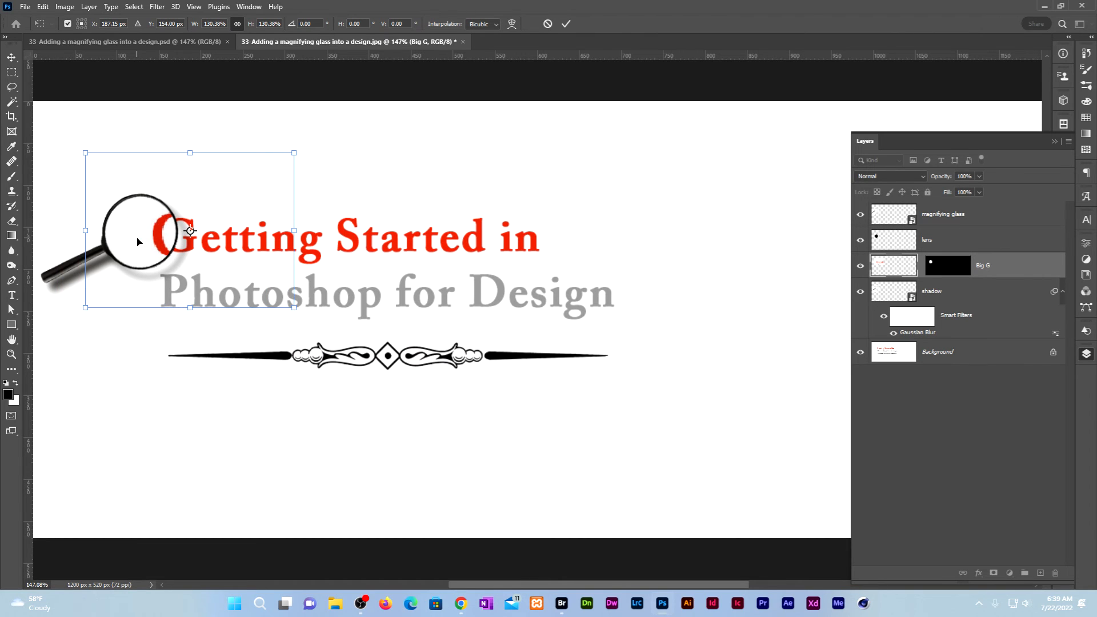
key(Return)
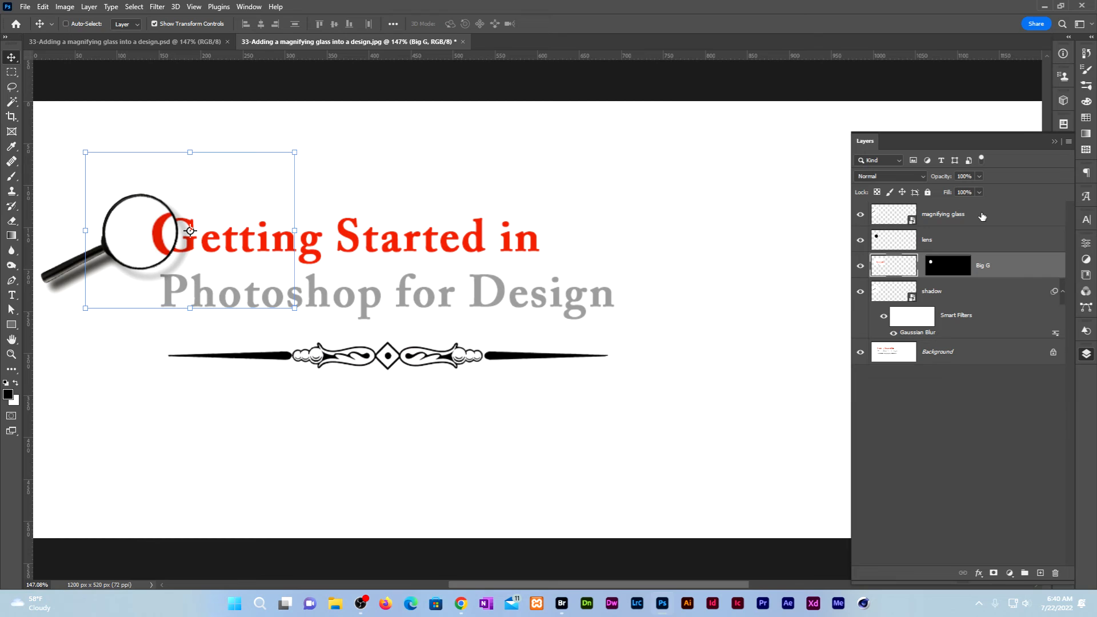
Lower the Big G layer's opacity to about 68% to compare it with the artwork beneath, and restore it to 100%.
click(978, 176)
drag(983, 189, 963, 193)
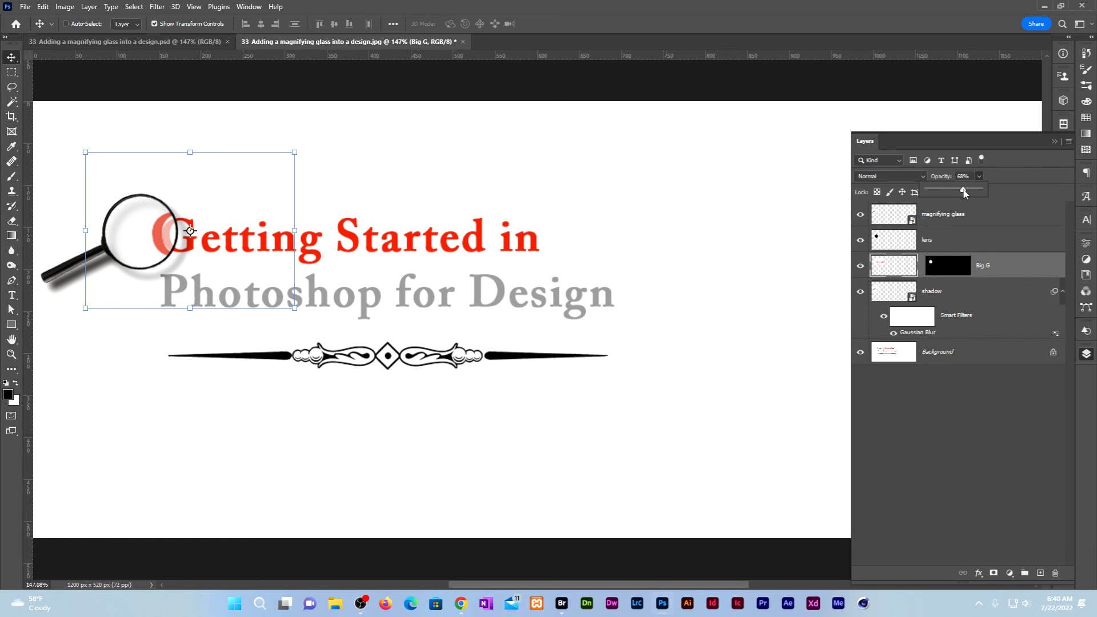
drag(963, 193, 983, 194)
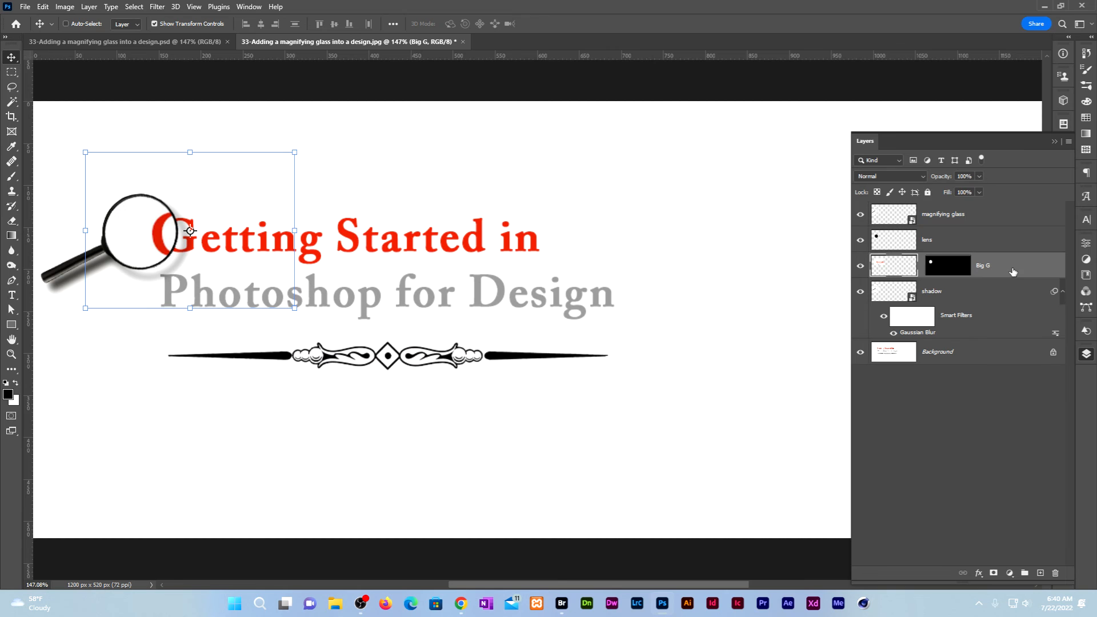
Lighten the Big G layer with a Levels adjustment, trying a shadow output level of 50 and settling on 30.
click(60, 6)
mouse_move(87, 36)
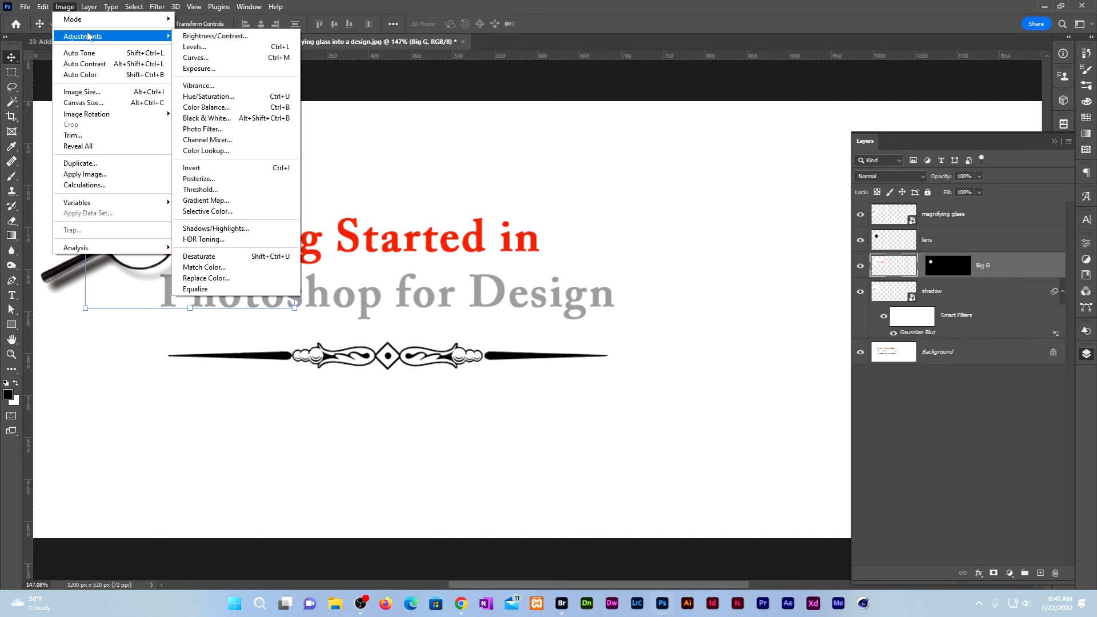
click(200, 47)
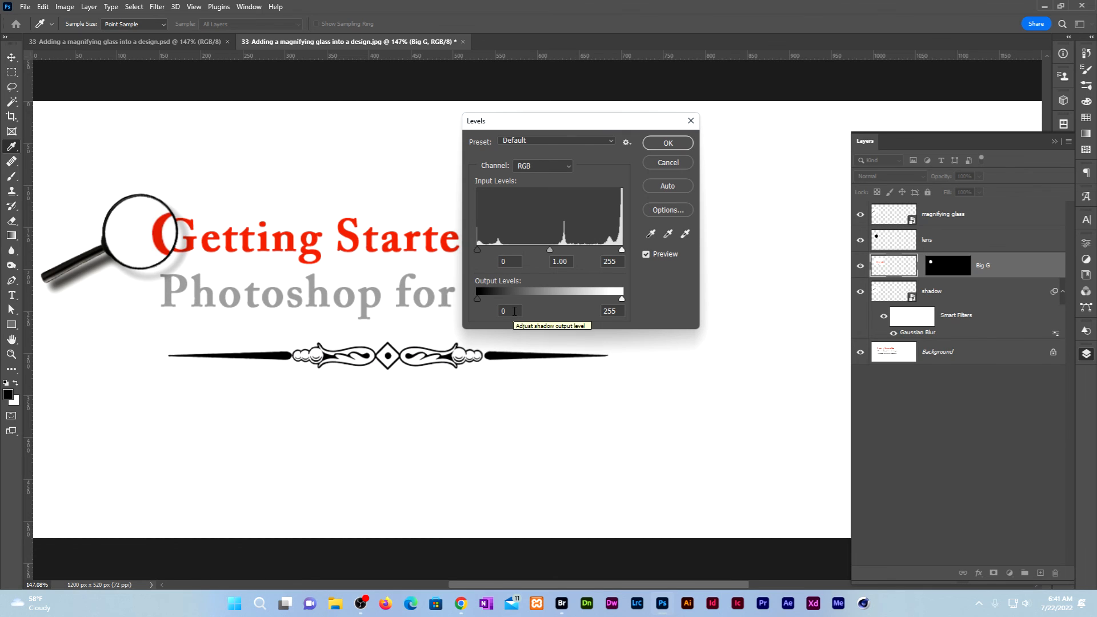
double_click(504, 311)
text(50)
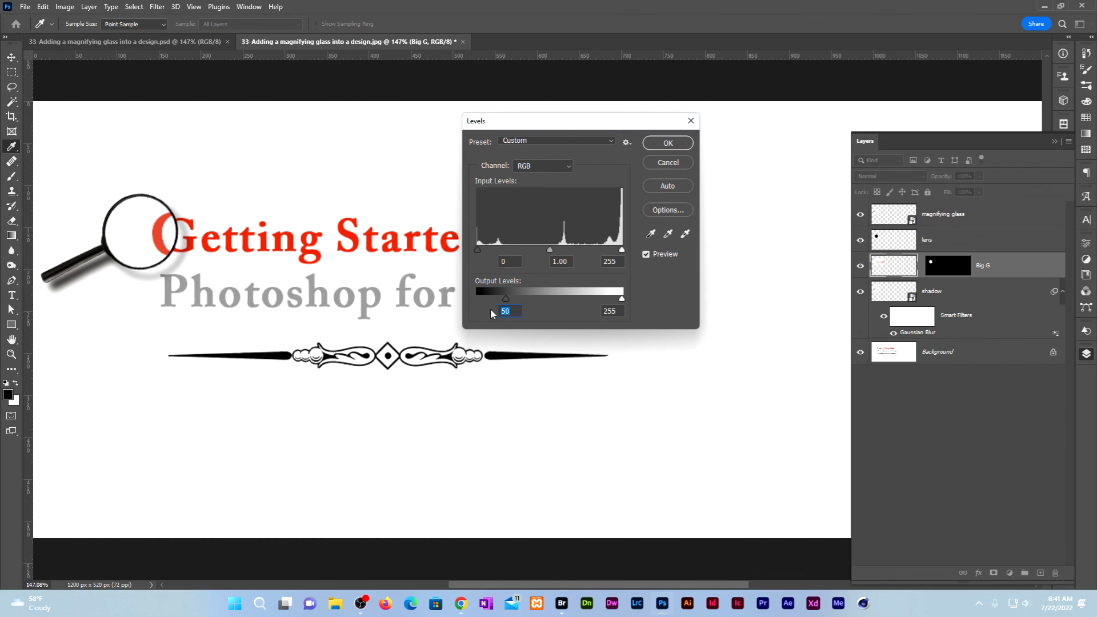
text(30)
click(673, 147)
click(822, 560)
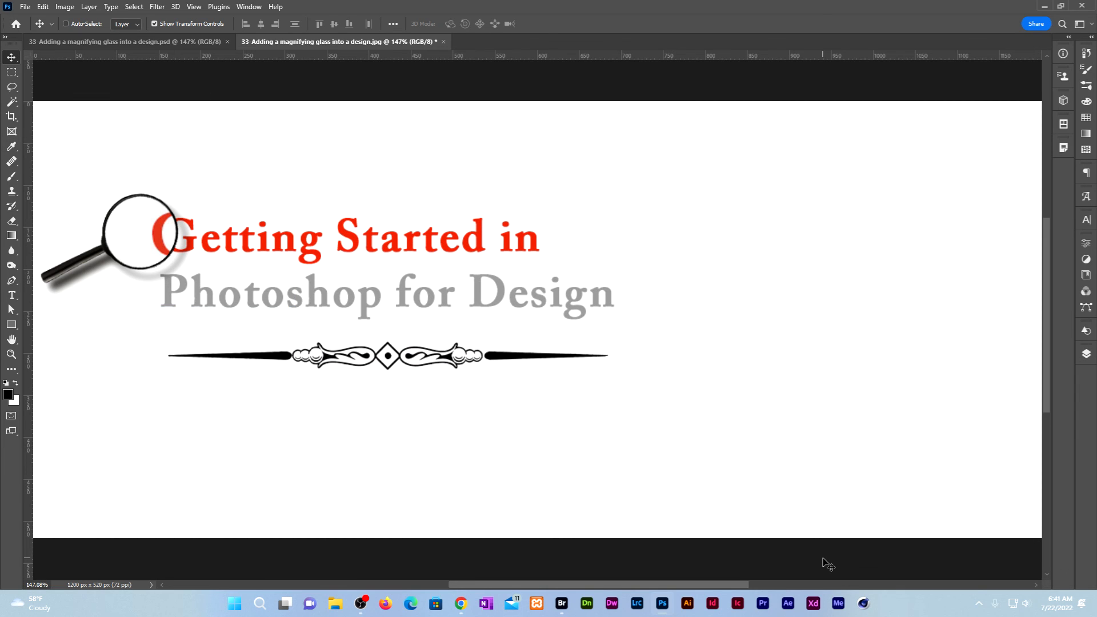